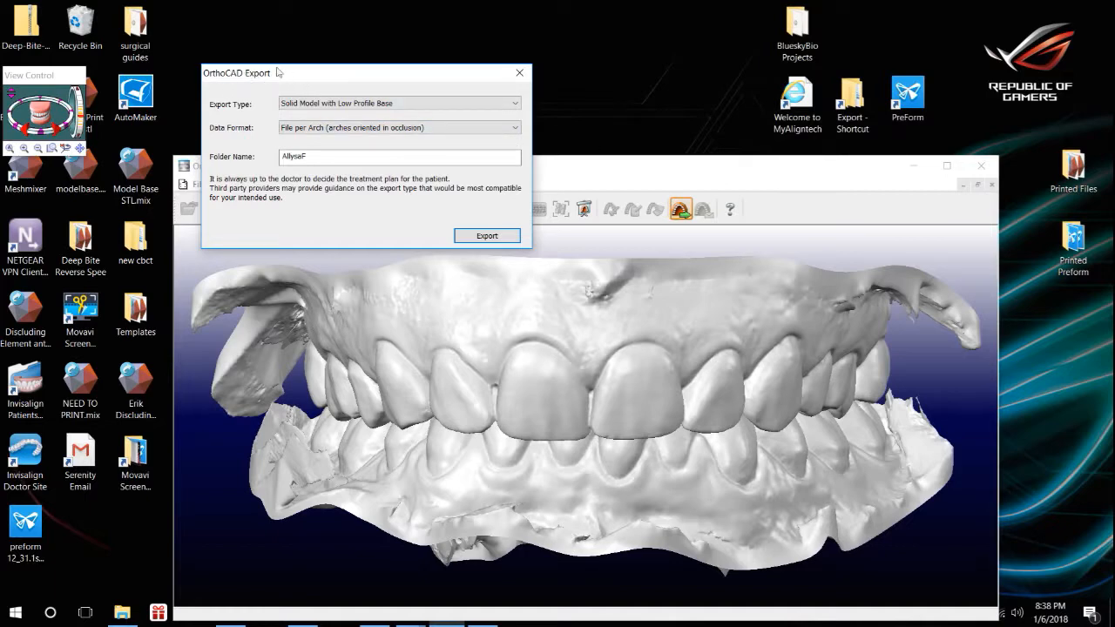
- Export the scan as Solid Model with Low Profile Base, File per Arch (arches oriented in occlusion), and open the exported files' folder
click(356, 105)
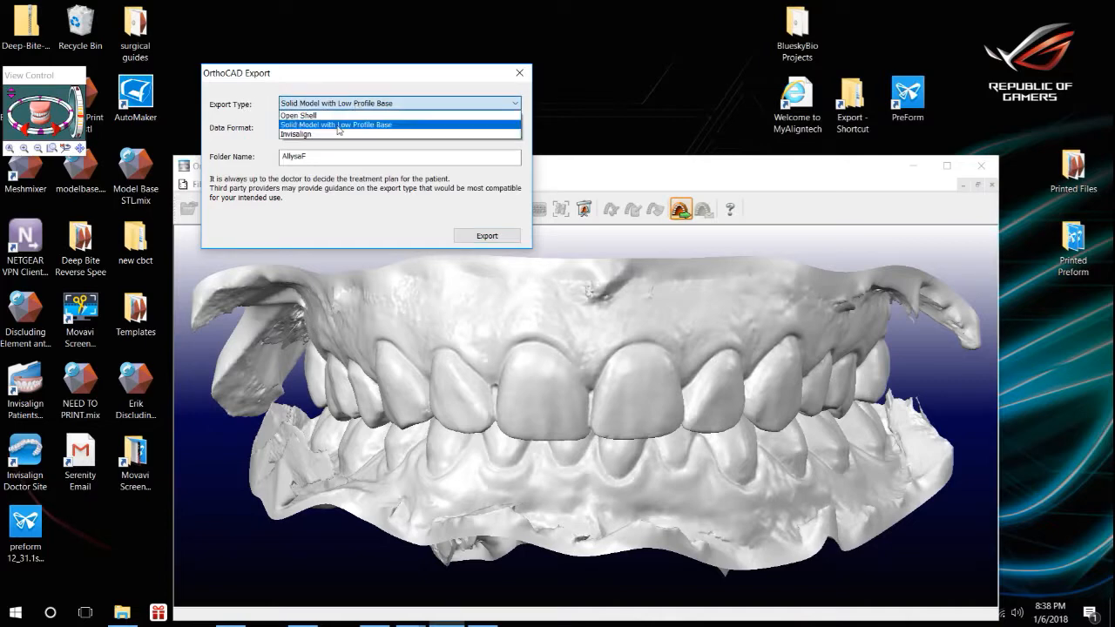
click(339, 125)
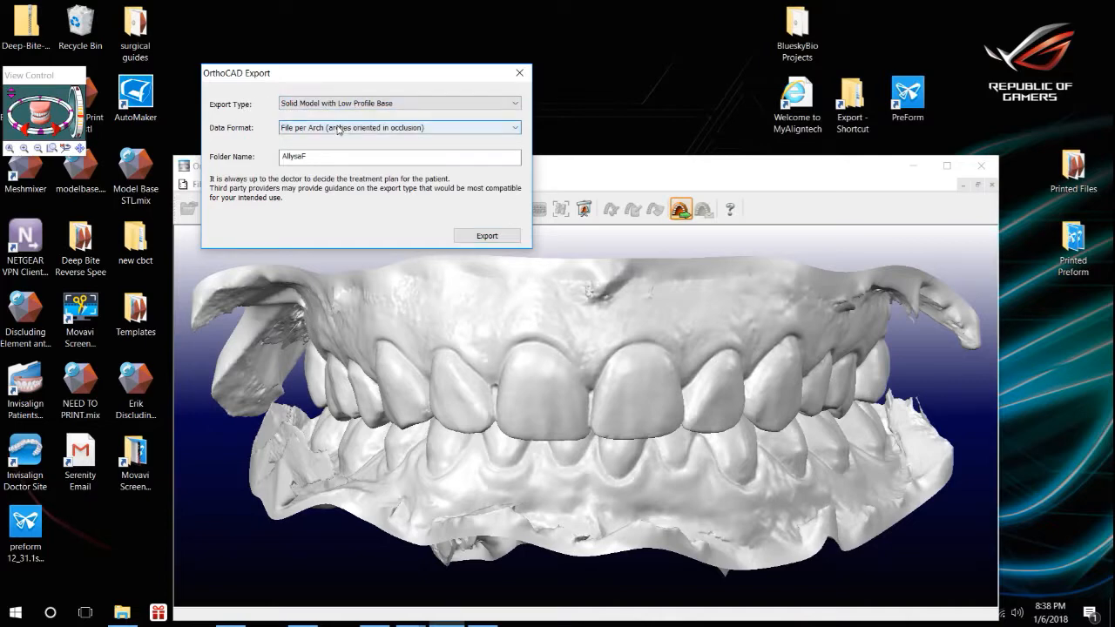
click(338, 130)
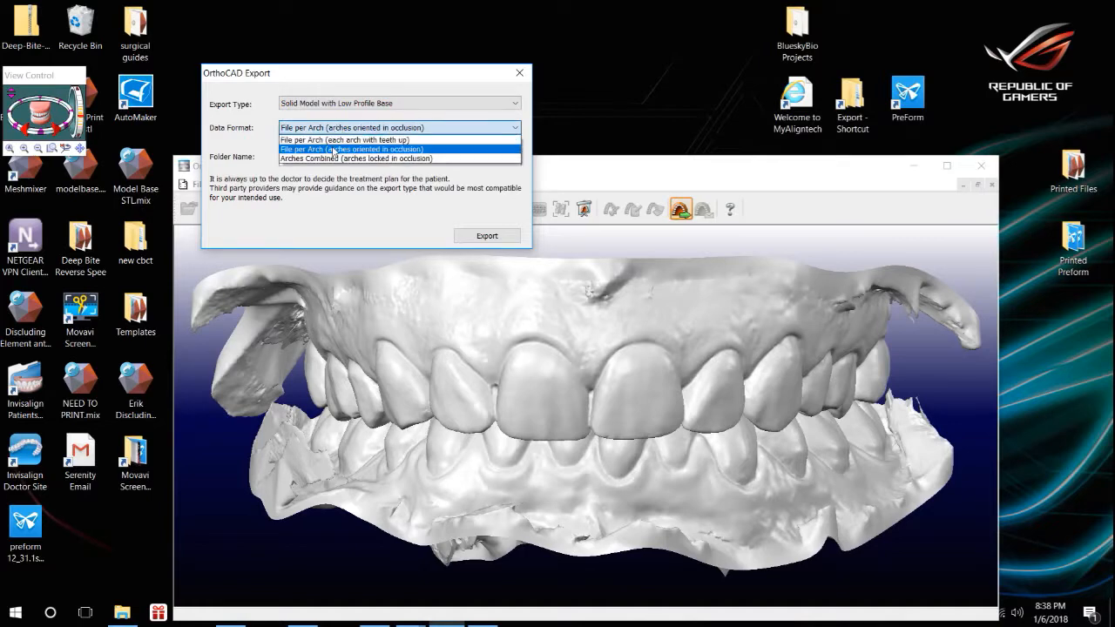
click(334, 150)
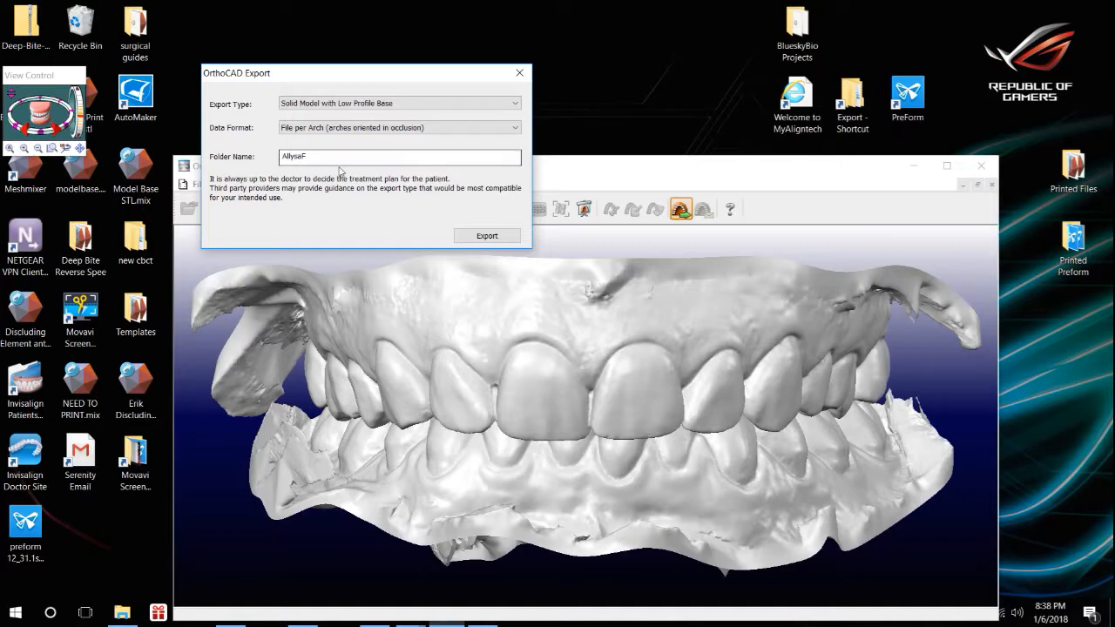
click(485, 237)
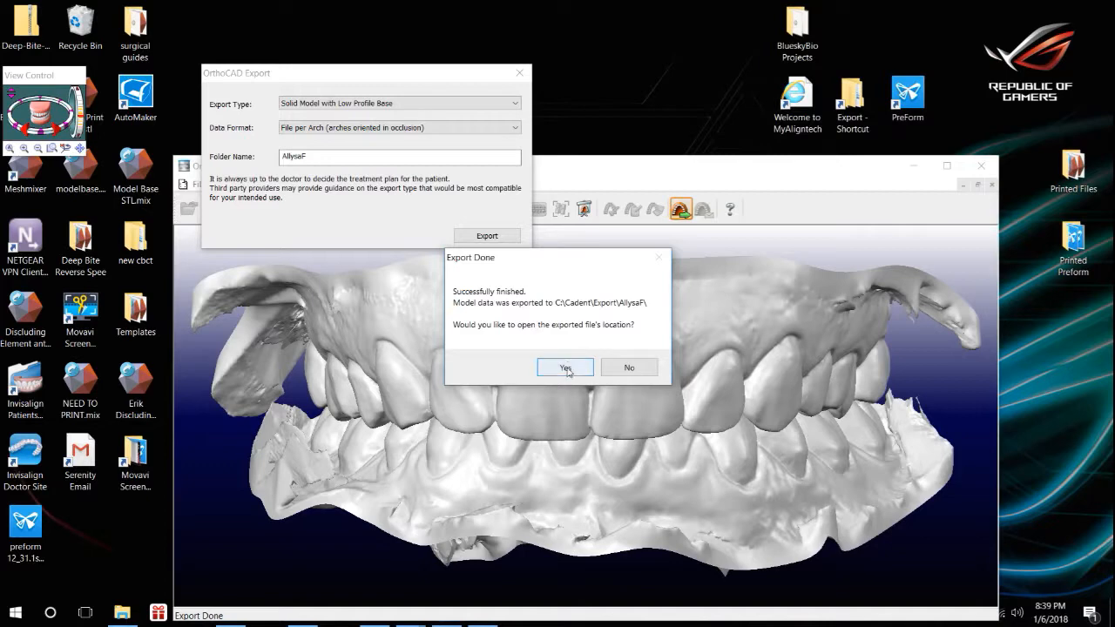
click(565, 369)
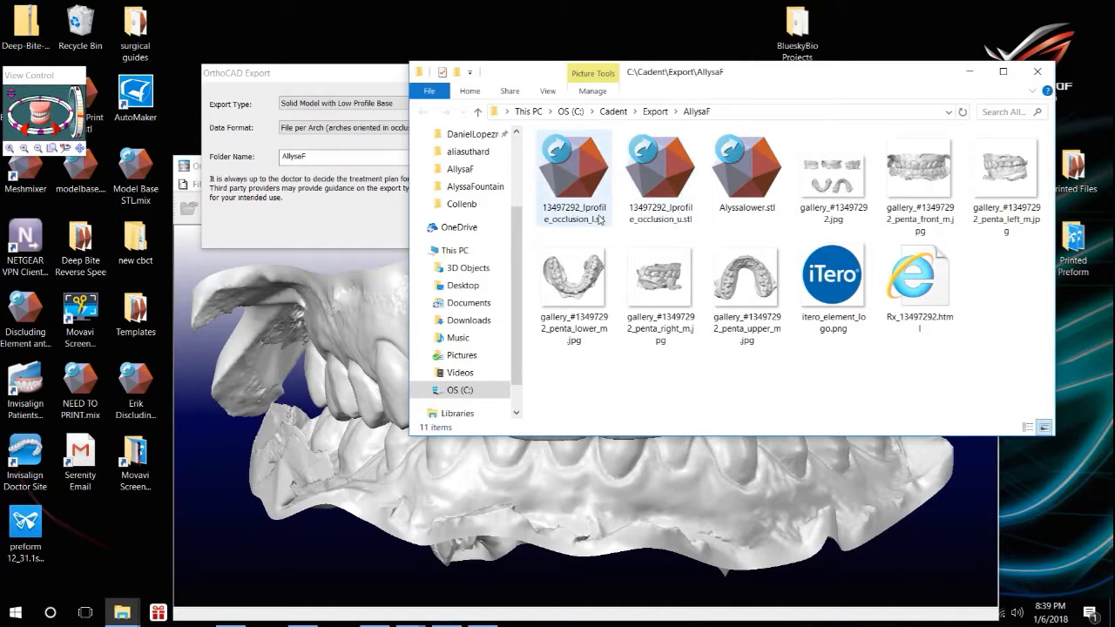
- Rename the exported upper-arch STL to the patient's name followed by Upper, and open it in a maximized Meshmixer window
right_click(659, 223)
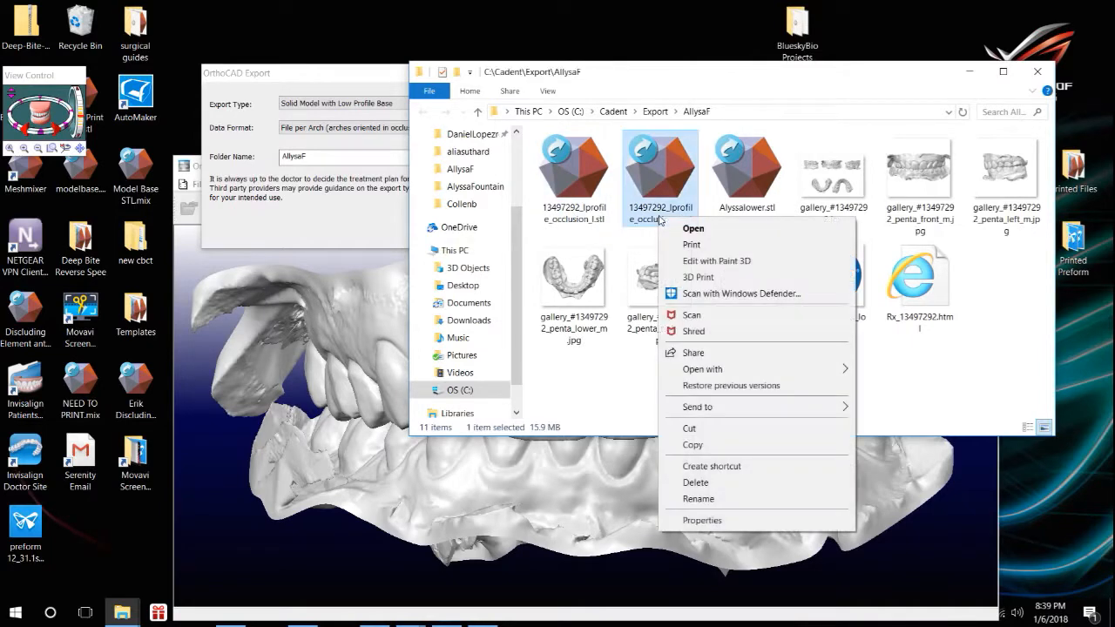
click(716, 499)
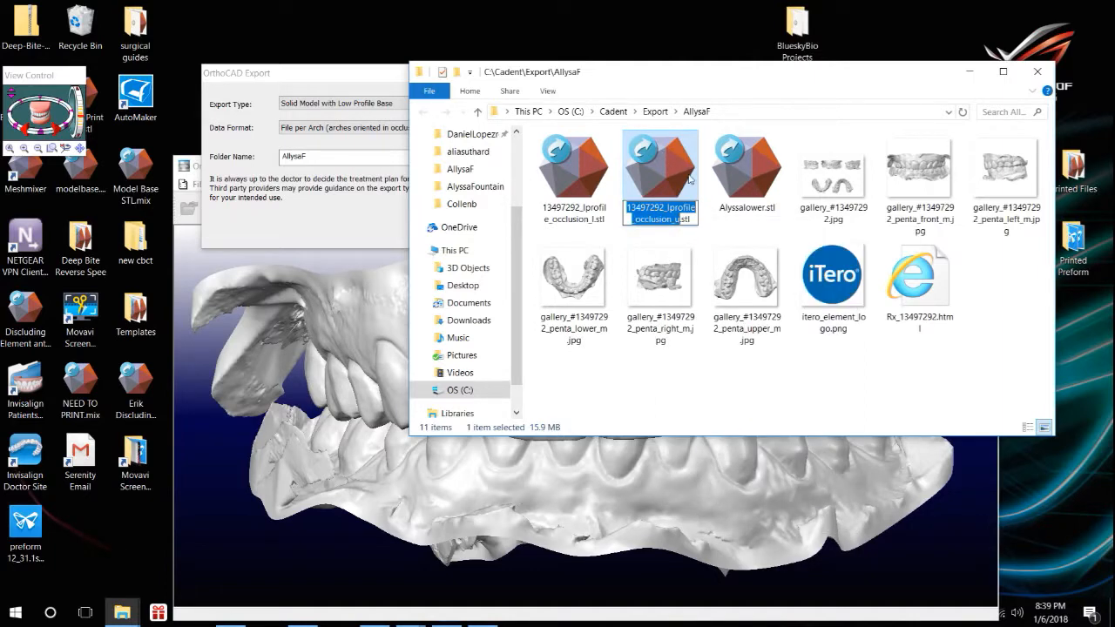
text(Alyssa)
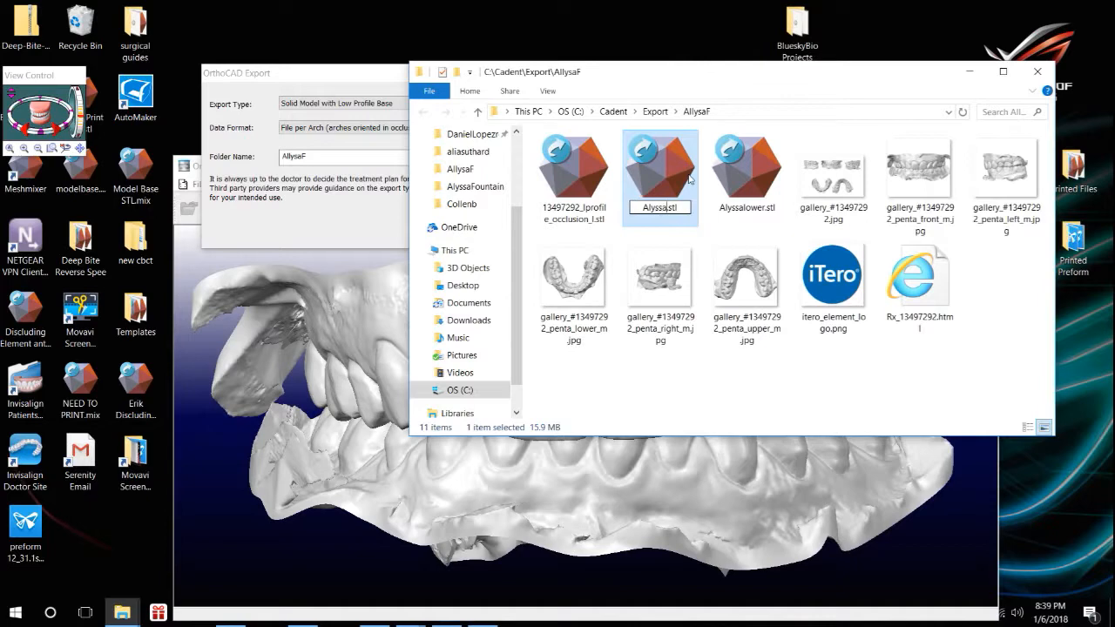
text(F Upper)
key(Return)
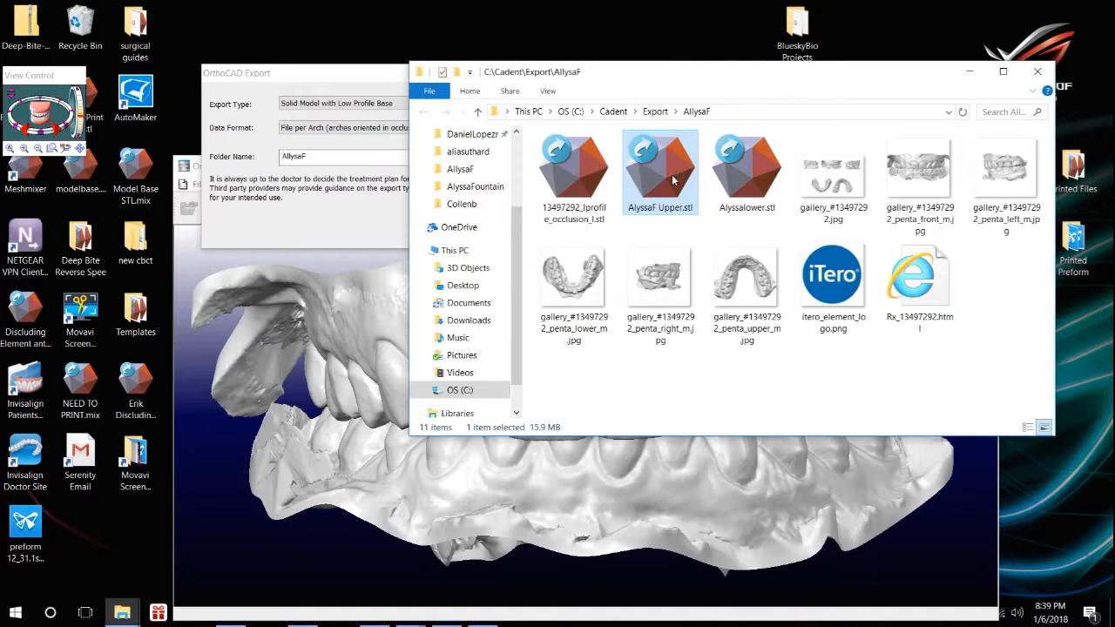
double_click(666, 166)
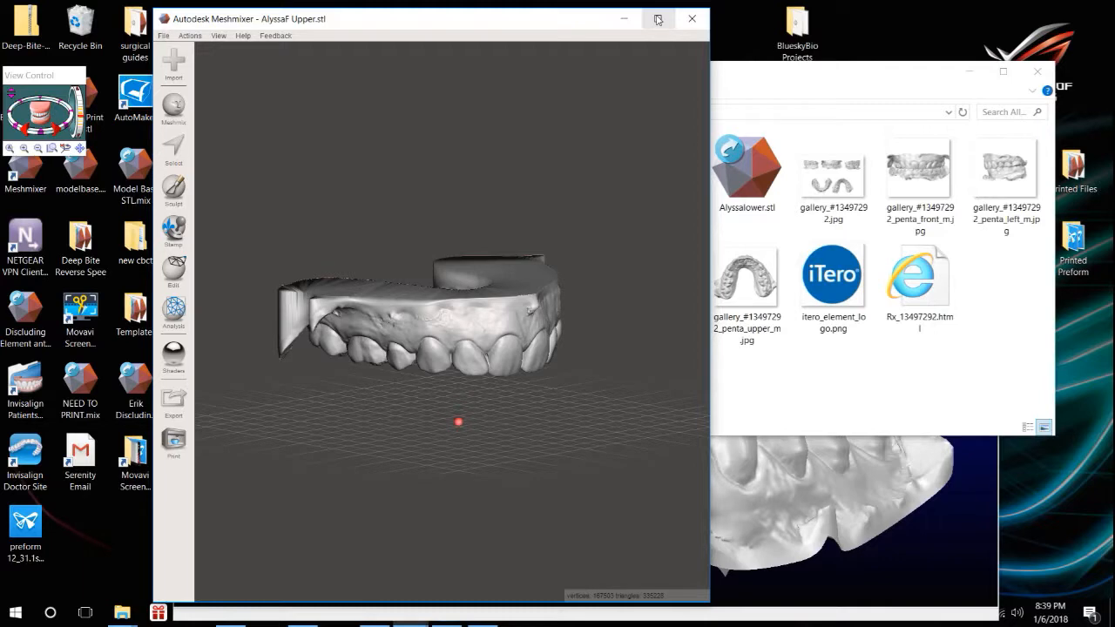
click(658, 19)
- Plane-cut the flared excess off the cheek side of the molars on one side of the upper arch
right_drag(677, 415, 653, 221)
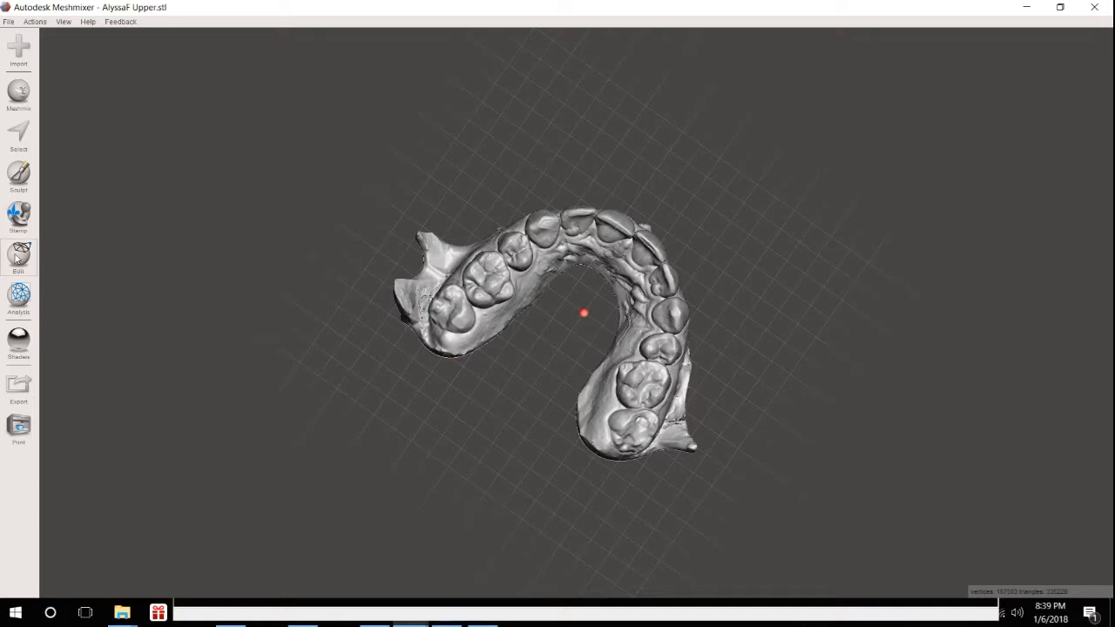
click(19, 256)
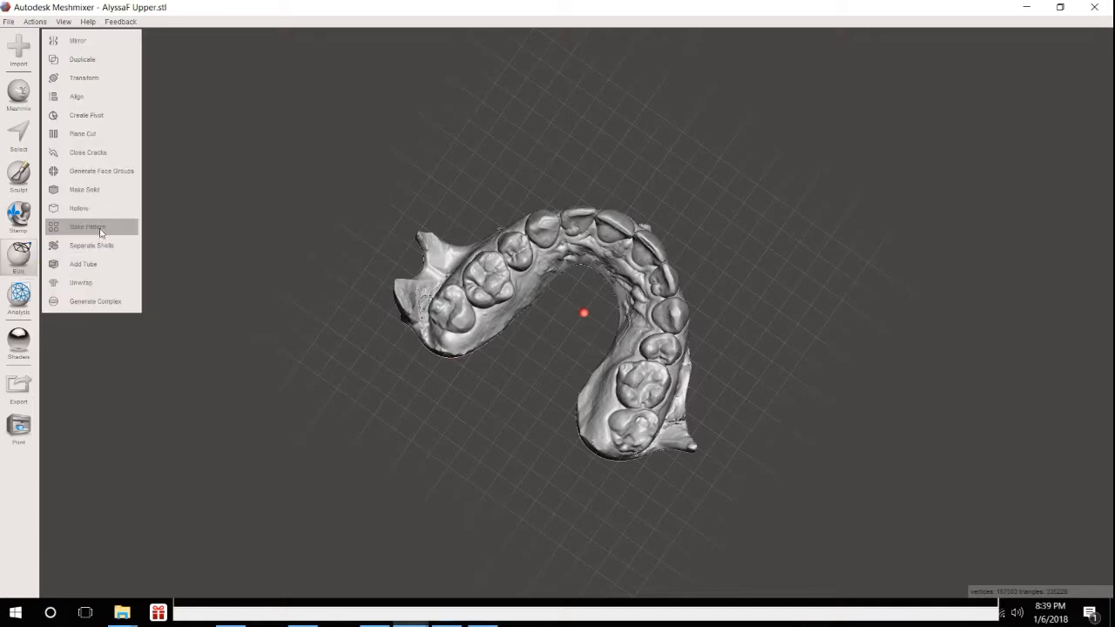
click(105, 136)
drag(525, 151, 334, 430)
right_drag(217, 323, 453, 362)
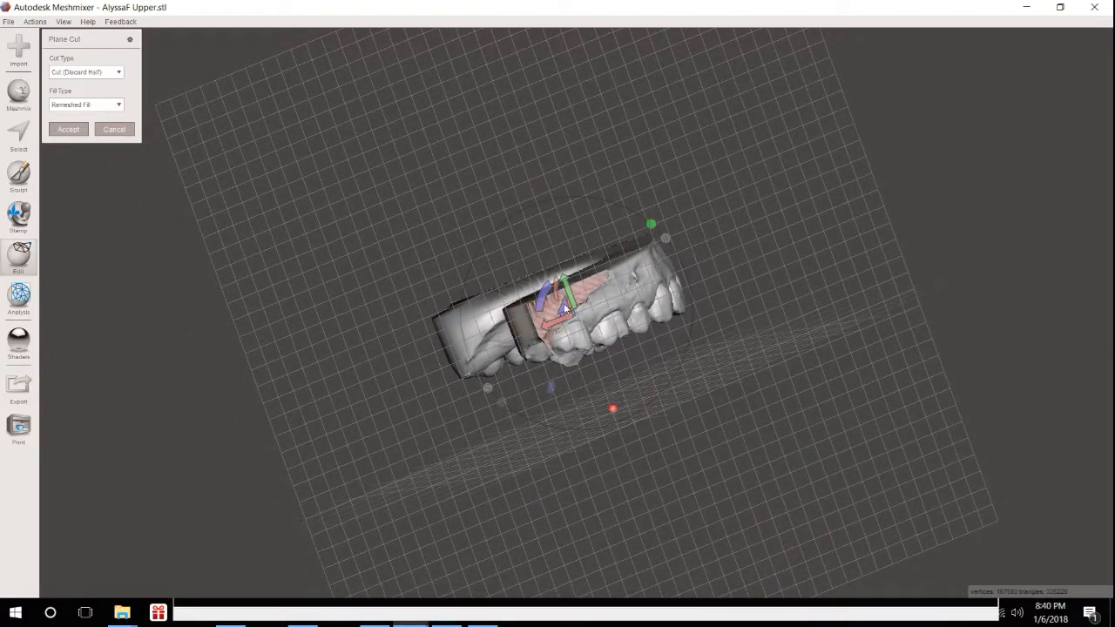
right_drag(346, 418, 439, 423)
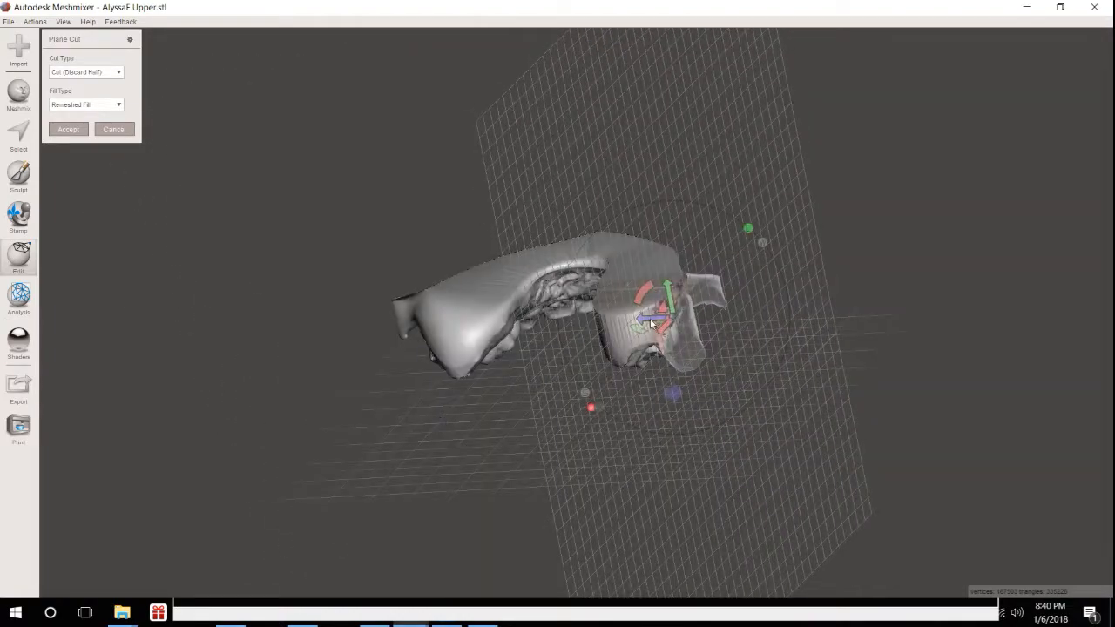
right_drag(809, 473, 651, 423)
drag(630, 292, 629, 290)
right_drag(490, 429, 425, 373)
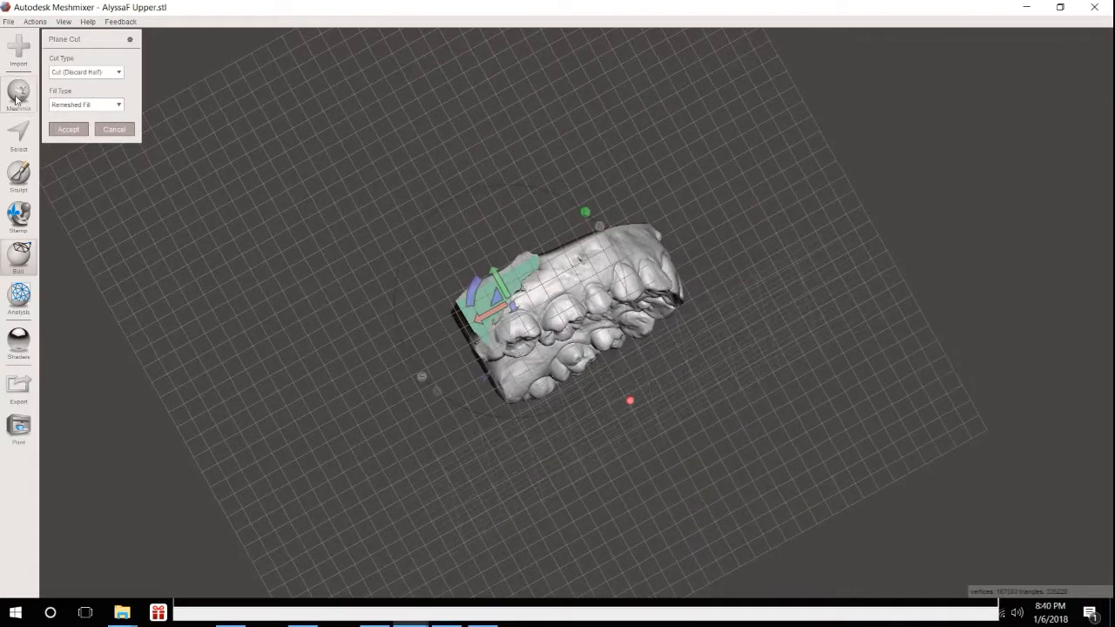
click(76, 135)
- Plane-cut the remaining flared excess off the cheek side of the molars on the opposite side of the arch
right_drag(567, 523, 649, 349)
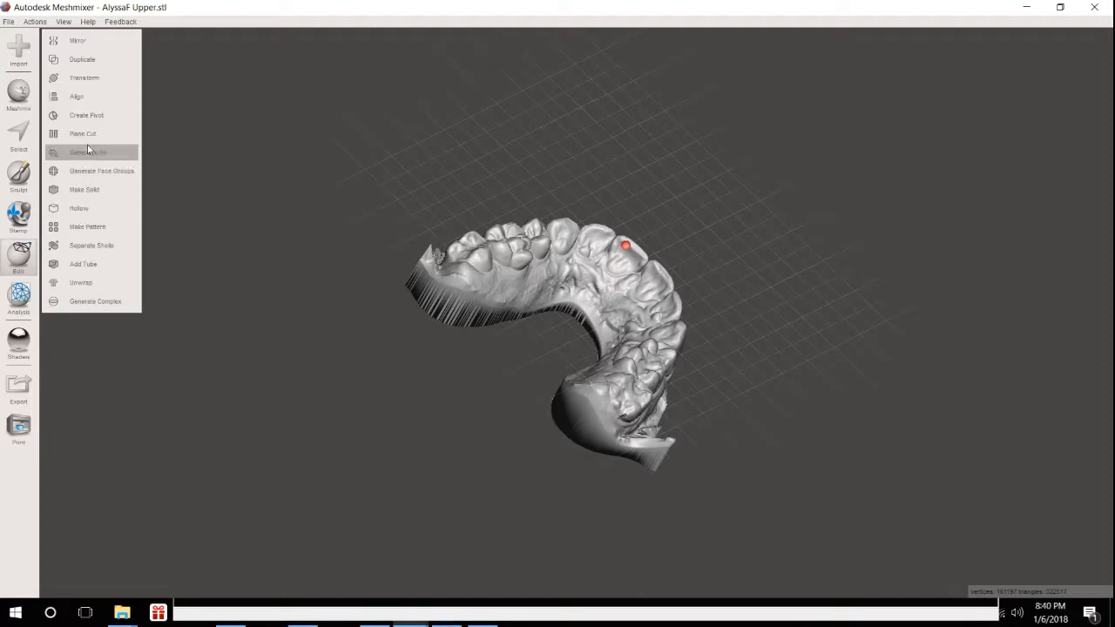
drag(727, 351, 464, 564)
right_drag(455, 552, 567, 446)
click(547, 439)
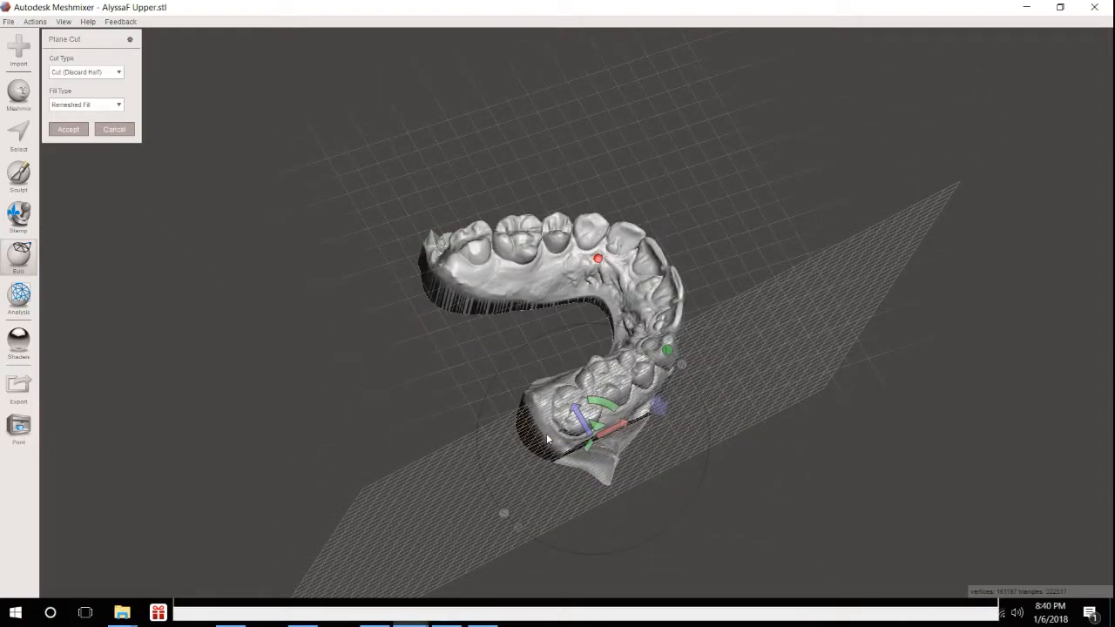
right_drag(554, 509, 646, 417)
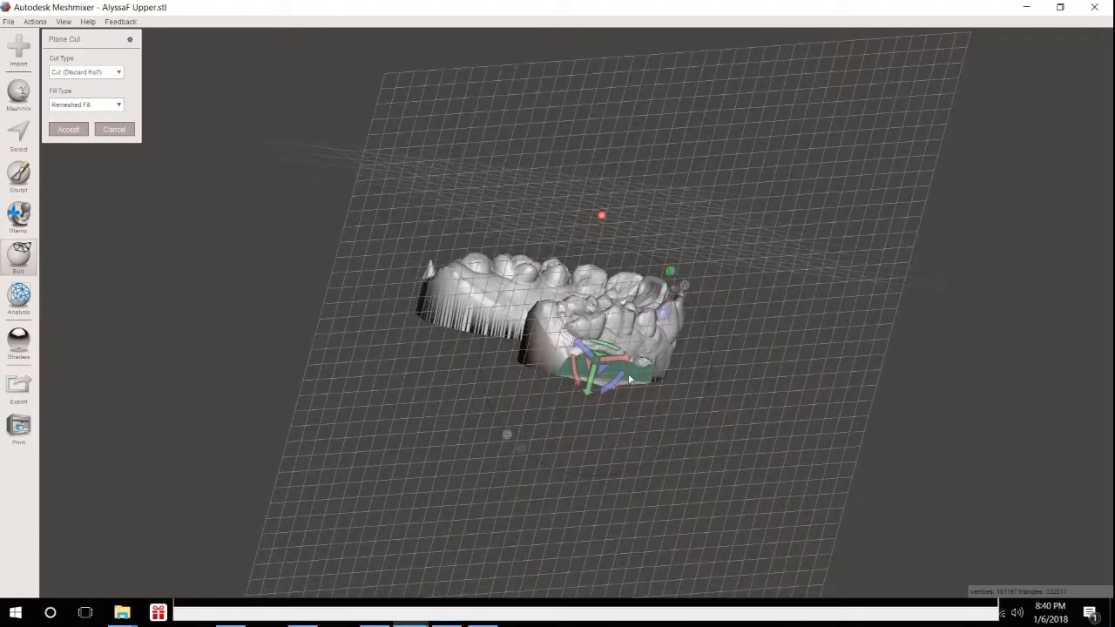
click(74, 130)
- Draw a plane cut across both posterior ends of the arch, just behind the last molars
right_drag(397, 208, 423, 296)
right_drag(534, 421, 297, 296)
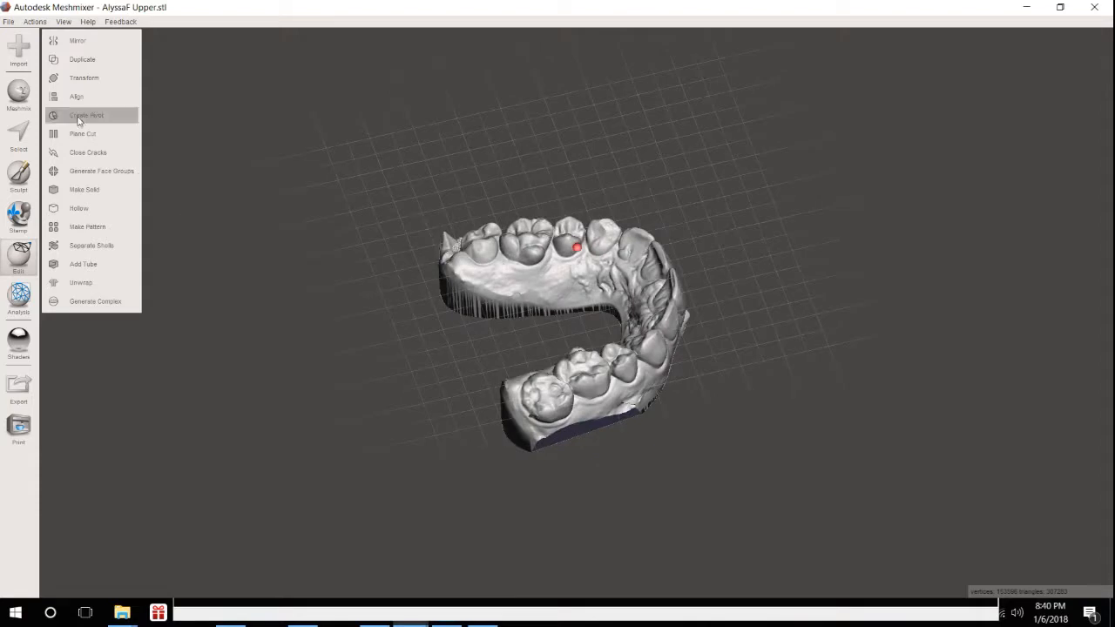
click(81, 134)
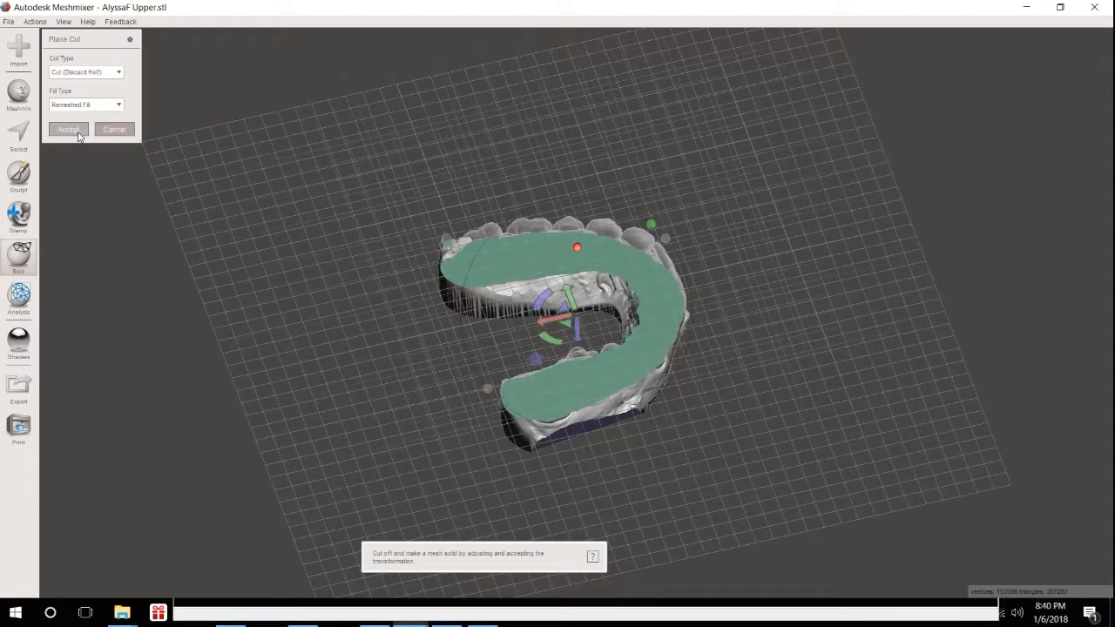
drag(417, 150, 575, 556)
right_drag(320, 502, 310, 379)
right_drag(685, 344, 706, 470)
- Fine-tune the cutting plane's position behind the last molars and accept the cut to trim both posterior ends
drag(512, 315, 516, 310)
right_drag(487, 468, 538, 397)
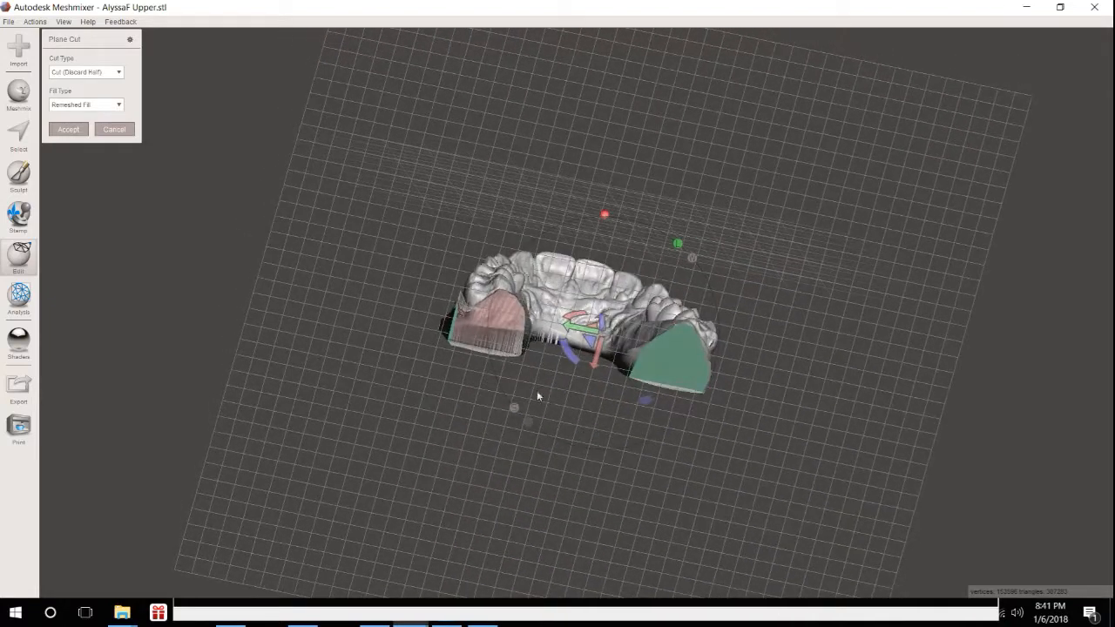
right_drag(371, 233, 254, 250)
drag(547, 343, 549, 352)
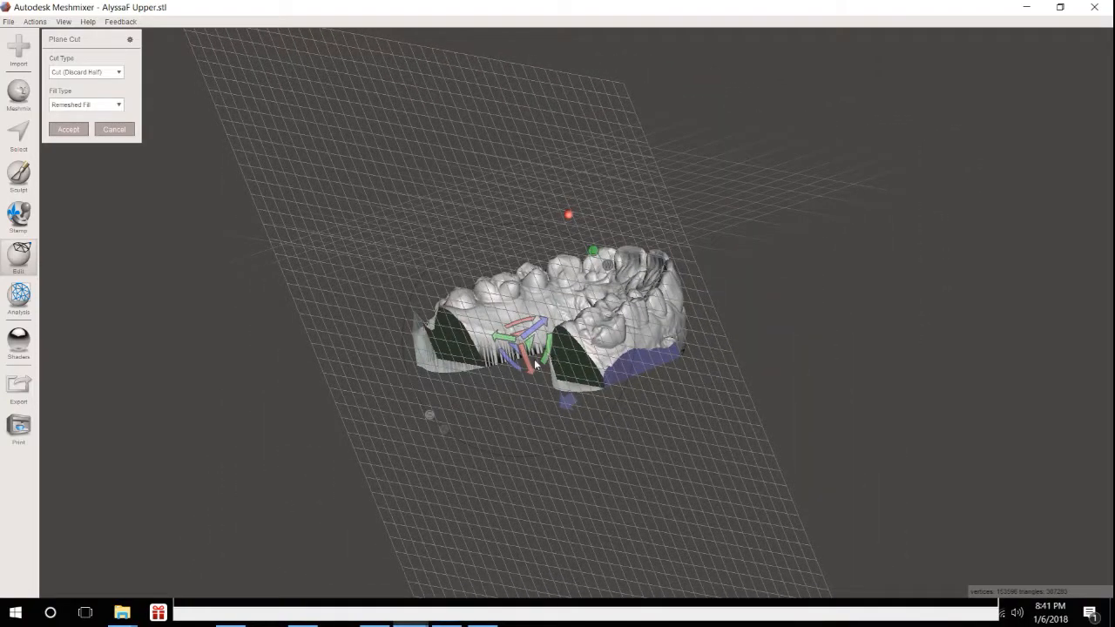
right_drag(330, 413, 261, 379)
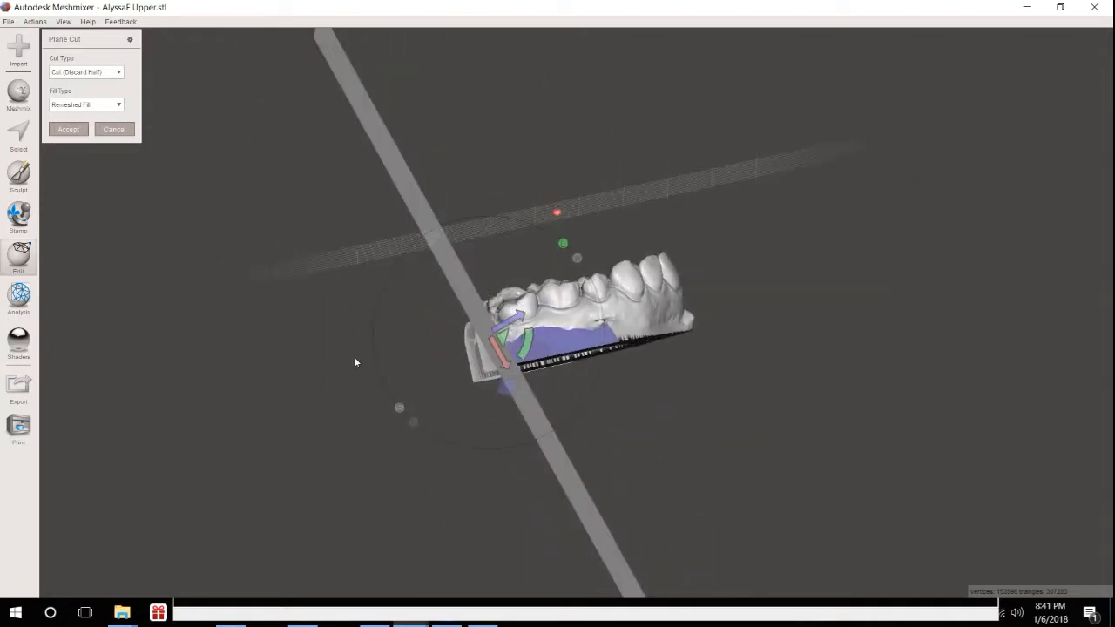
right_drag(353, 381, 476, 369)
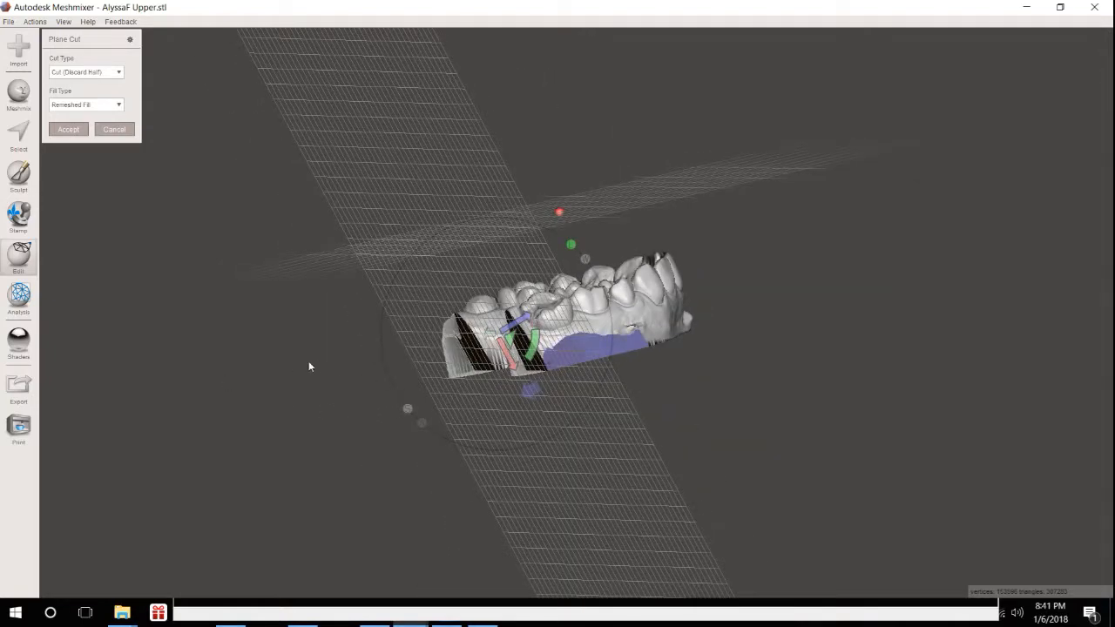
right_drag(309, 366, 284, 364)
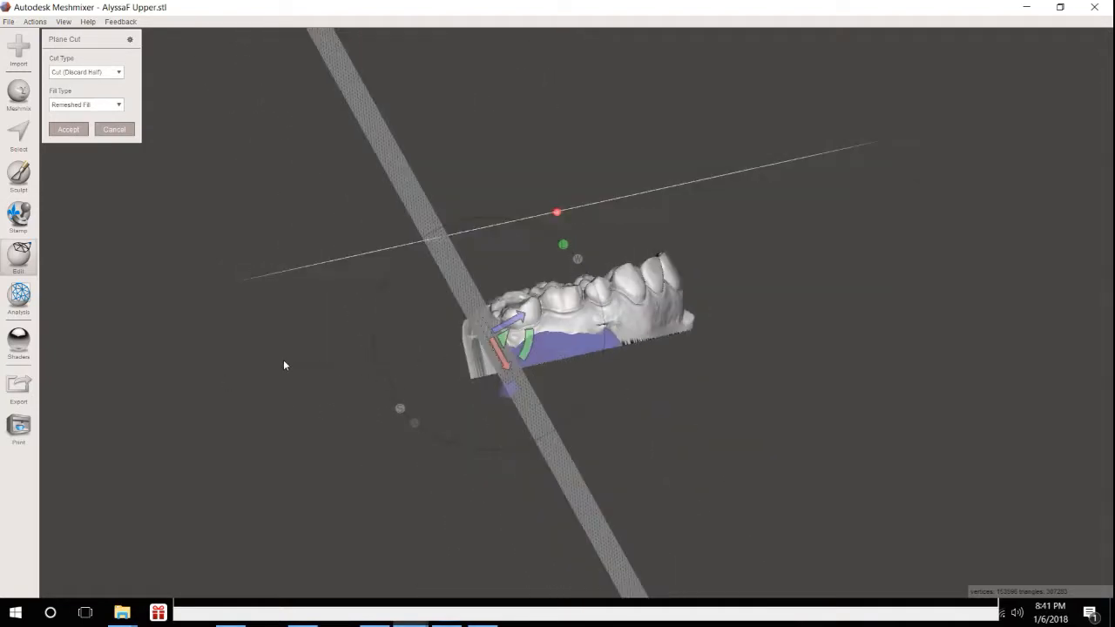
click(70, 130)
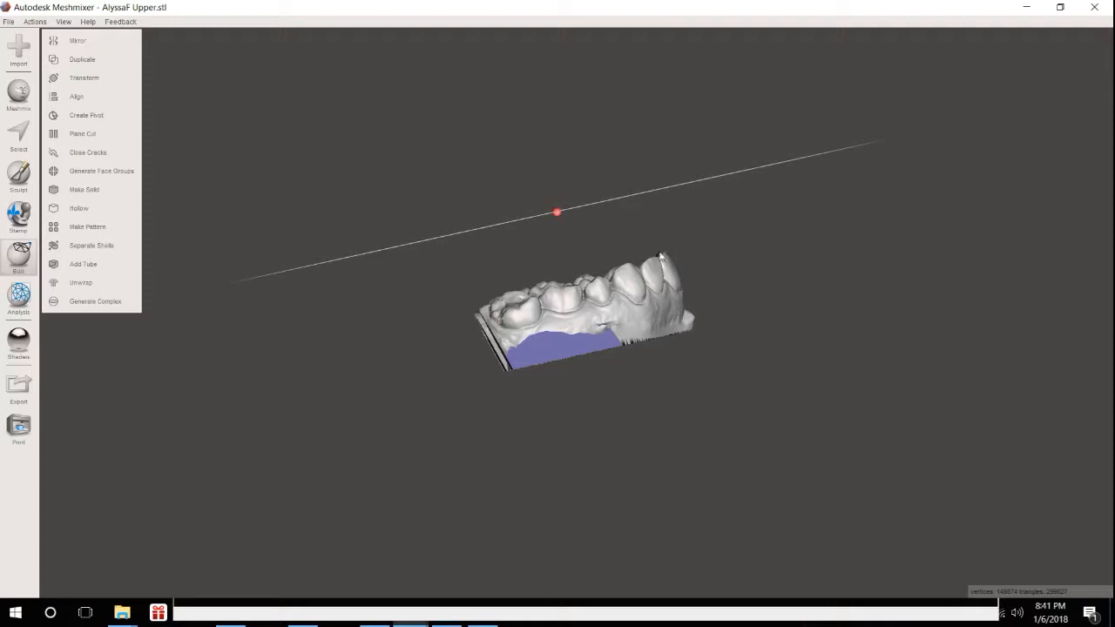
- Hollow the arch with an offset distance of 2.81 mm and generate drain holes
right_drag(716, 353, 657, 184)
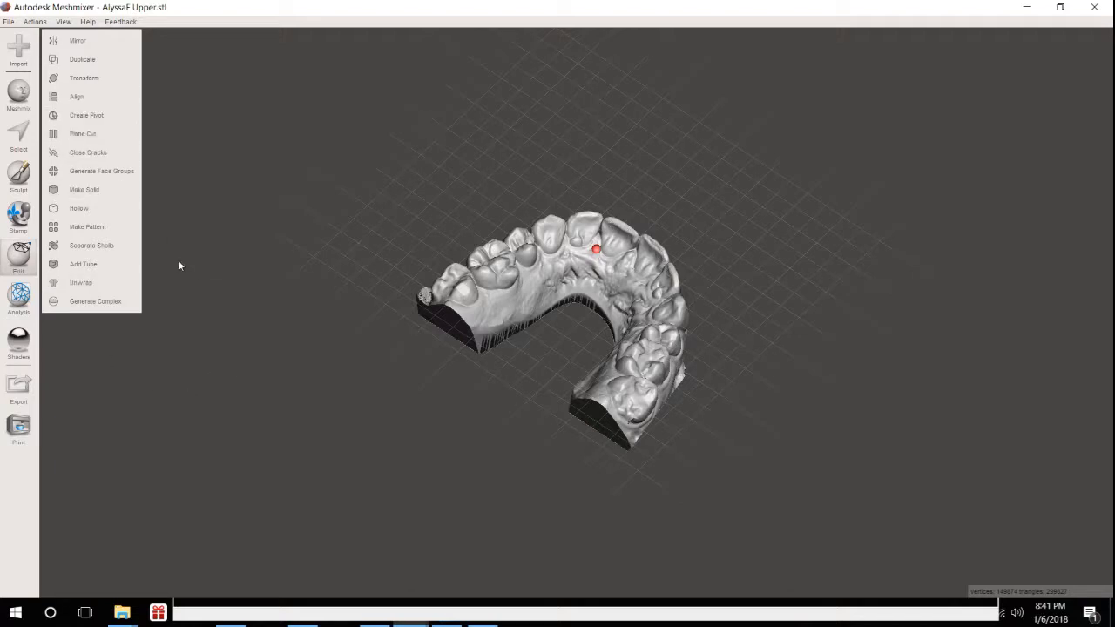
click(89, 211)
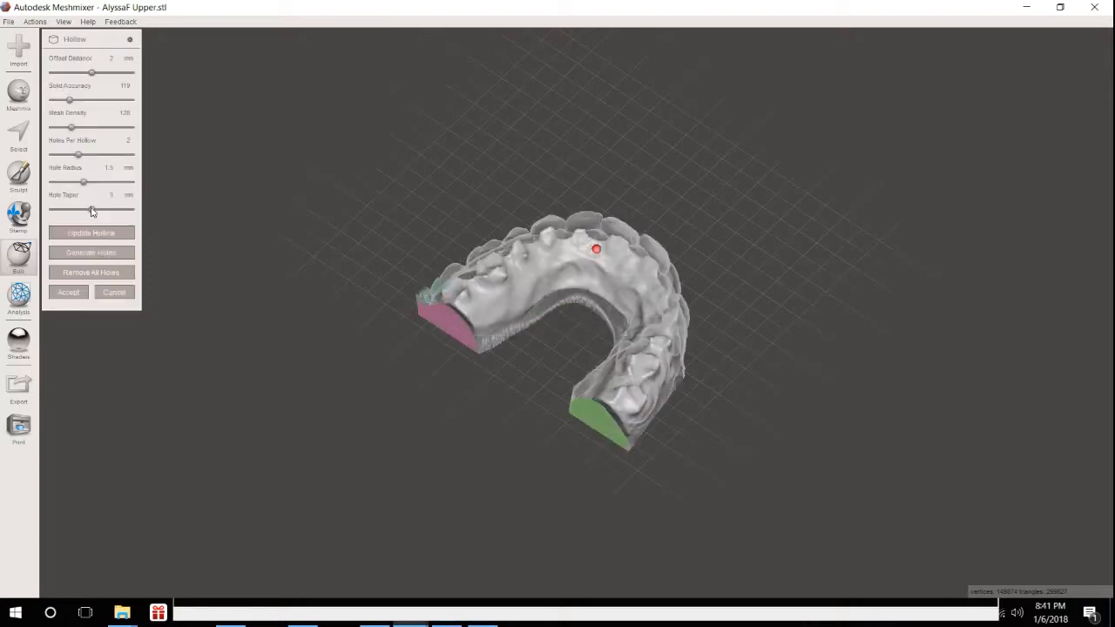
click(108, 73)
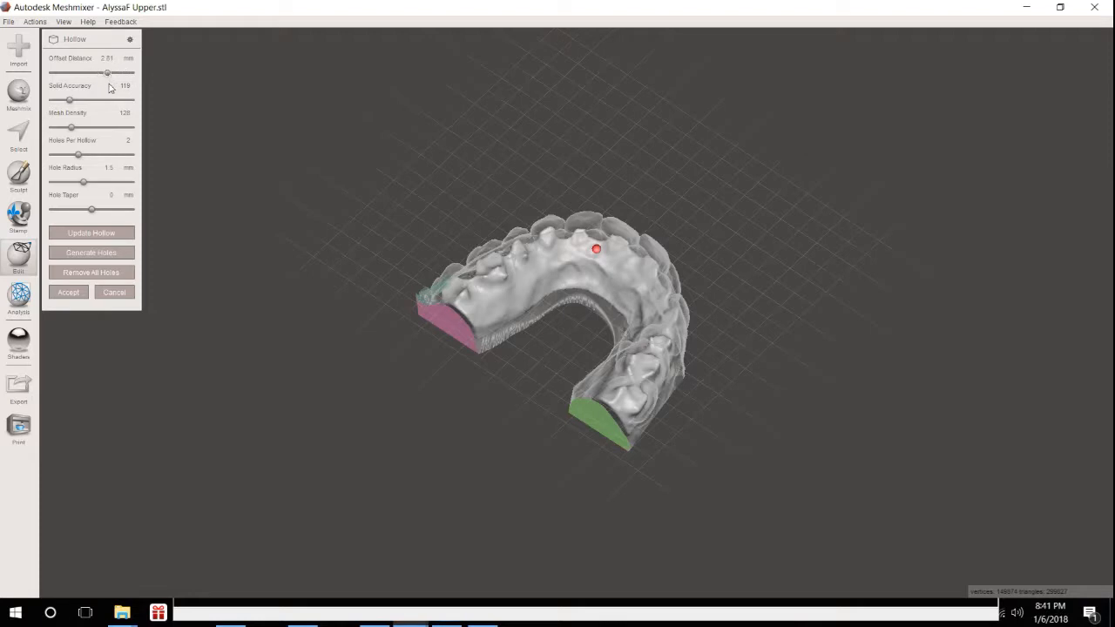
click(96, 254)
- Reposition both generated drain holes from their generated locations to the front section of the arch
right_drag(324, 416, 333, 416)
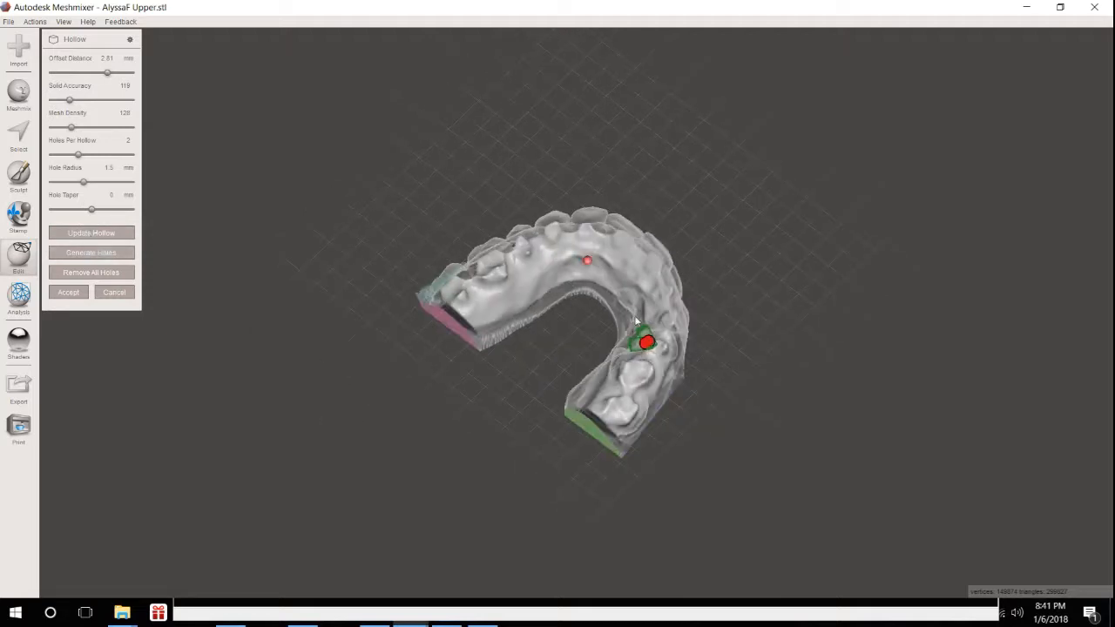
drag(648, 341, 615, 274)
mouse_move(799, 364)
right_down()
mouse_move(751, 380)
mouse_move(629, 386)
right_up()
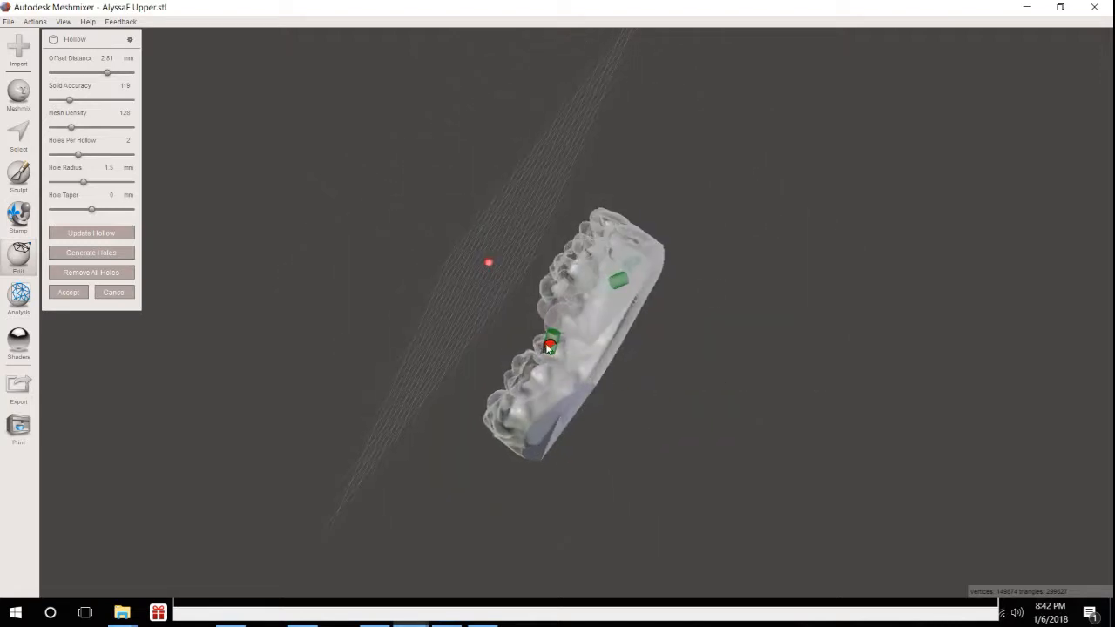
drag(557, 345, 621, 289)
- Fine-tune the drain holes, one on the facial side and one on the palatal side of the front teeth, and accept the hollow
right_drag(444, 327, 461, 402)
drag(642, 258, 617, 242)
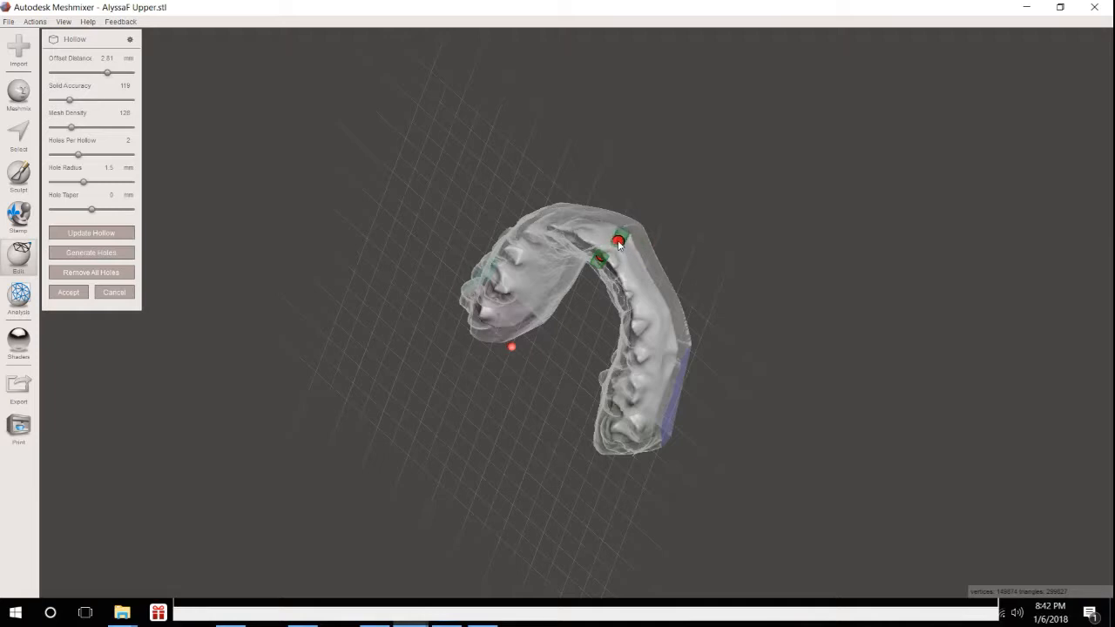
right_drag(445, 368, 599, 245)
drag(577, 280, 583, 281)
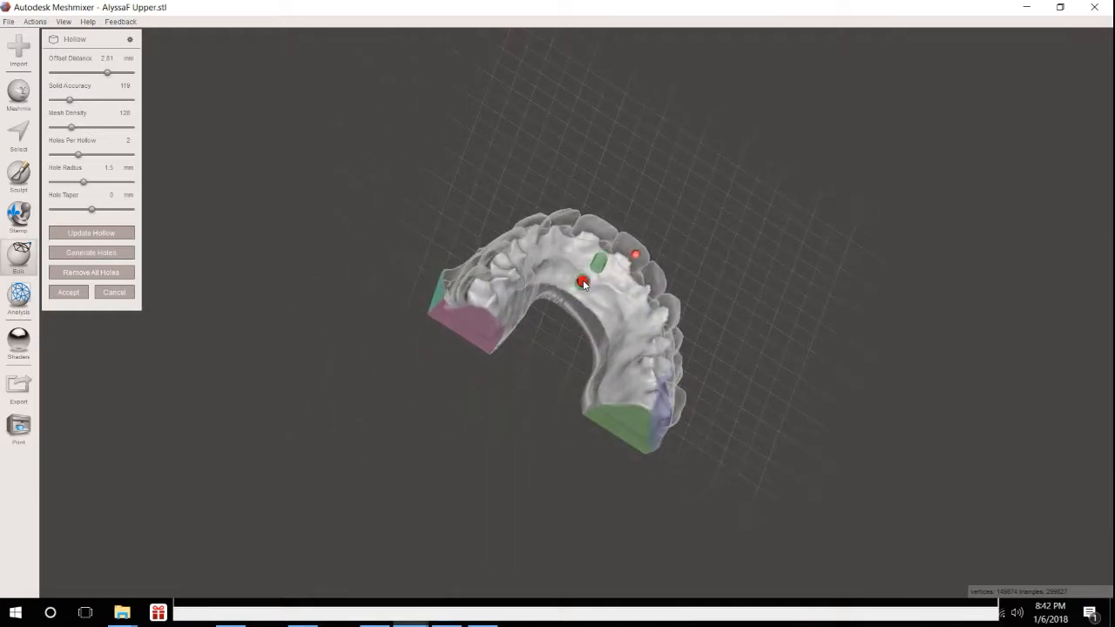
mouse_move(695, 202)
right_down()
mouse_move(689, 222)
mouse_move(620, 263)
right_up()
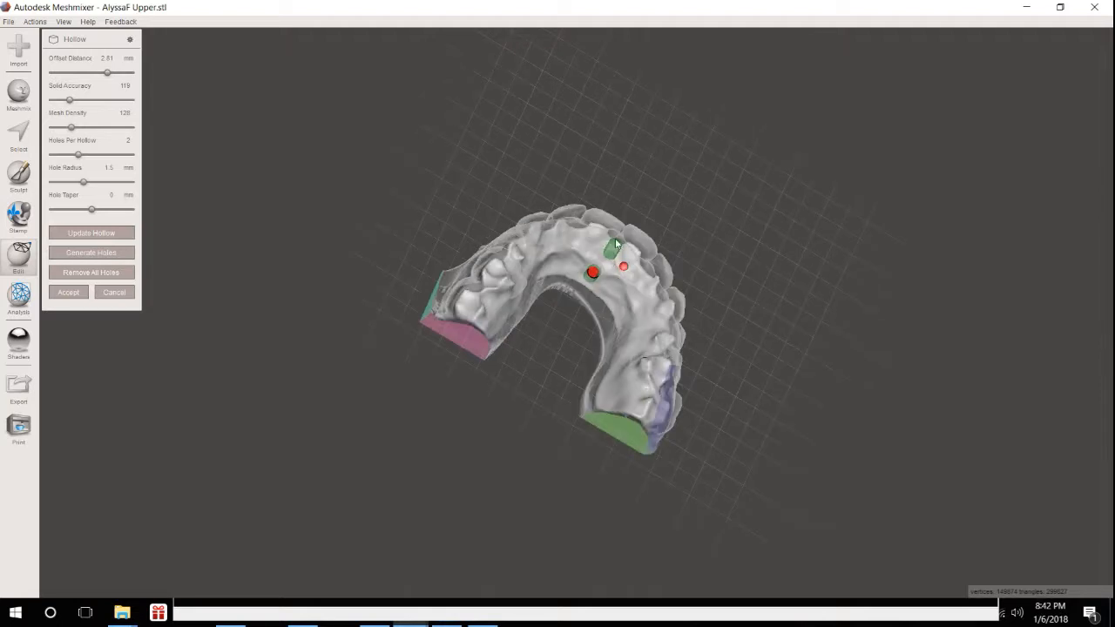
right_drag(778, 185, 622, 308)
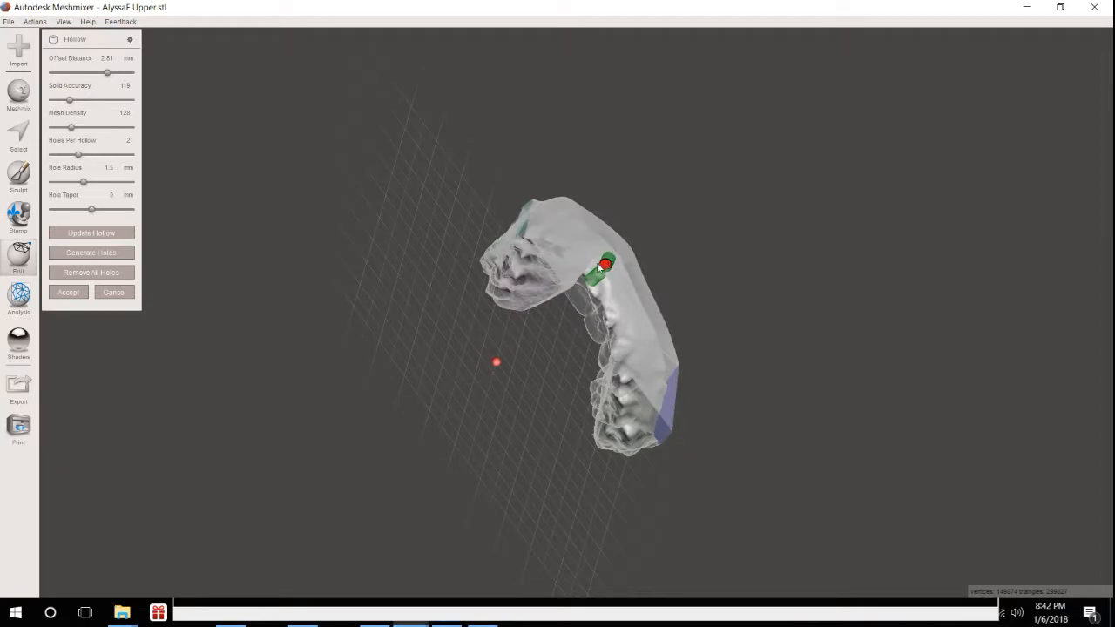
right_drag(549, 232, 991, 391)
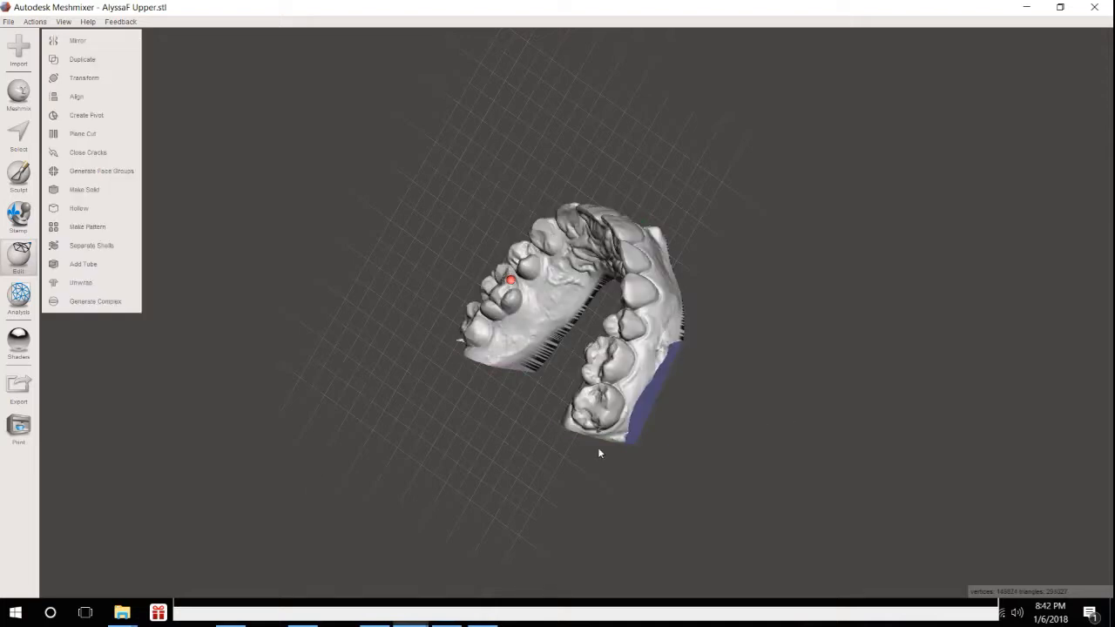
- Examine the facial and palatal drain holes and the outer sides of the hollowed arch
right_drag(724, 443, 610, 567)
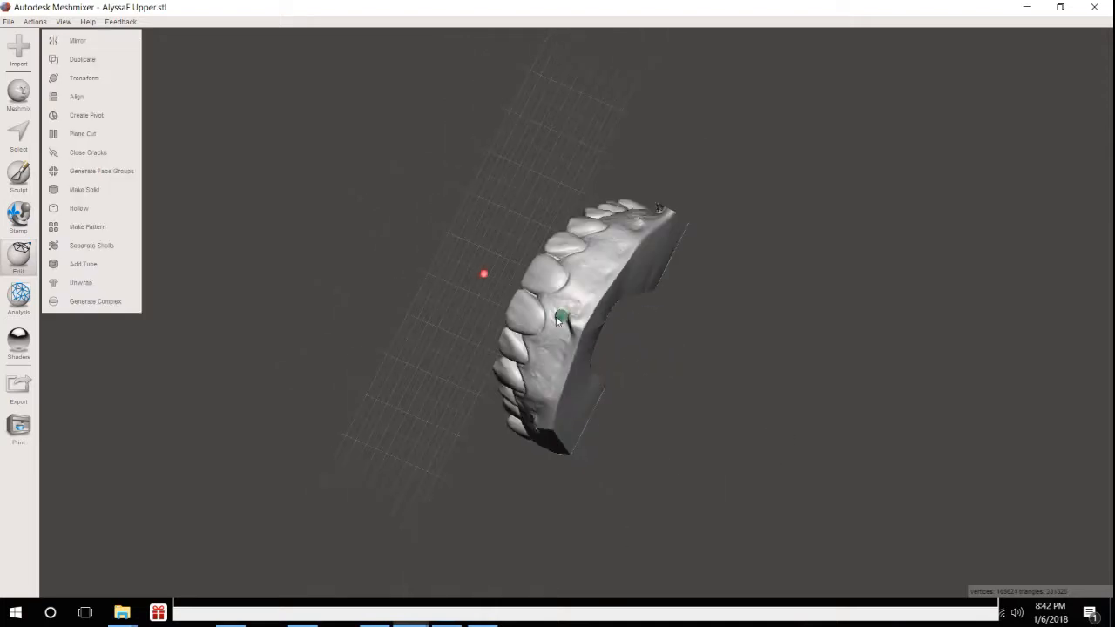
right_drag(218, 224, 584, 302)
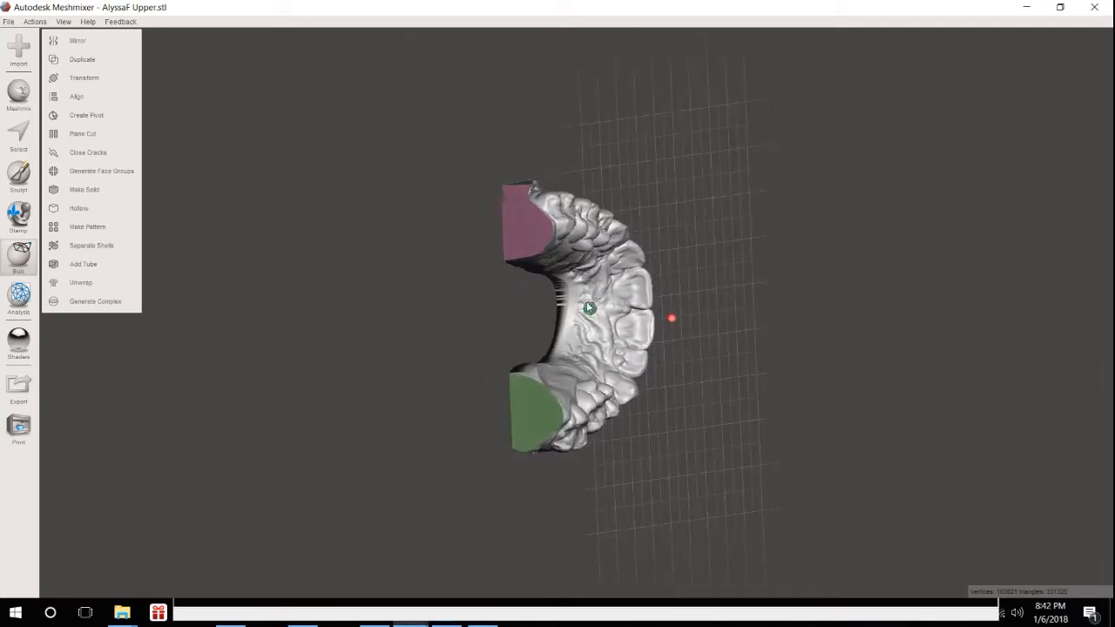
right_drag(705, 442, 700, 351)
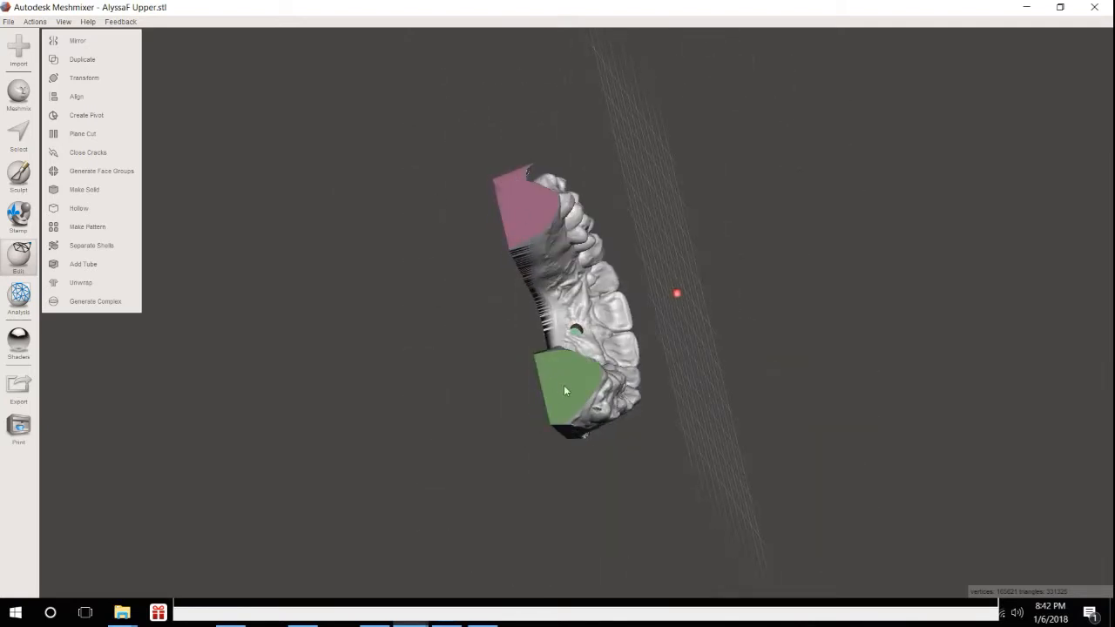
right_drag(502, 396, 376, 289)
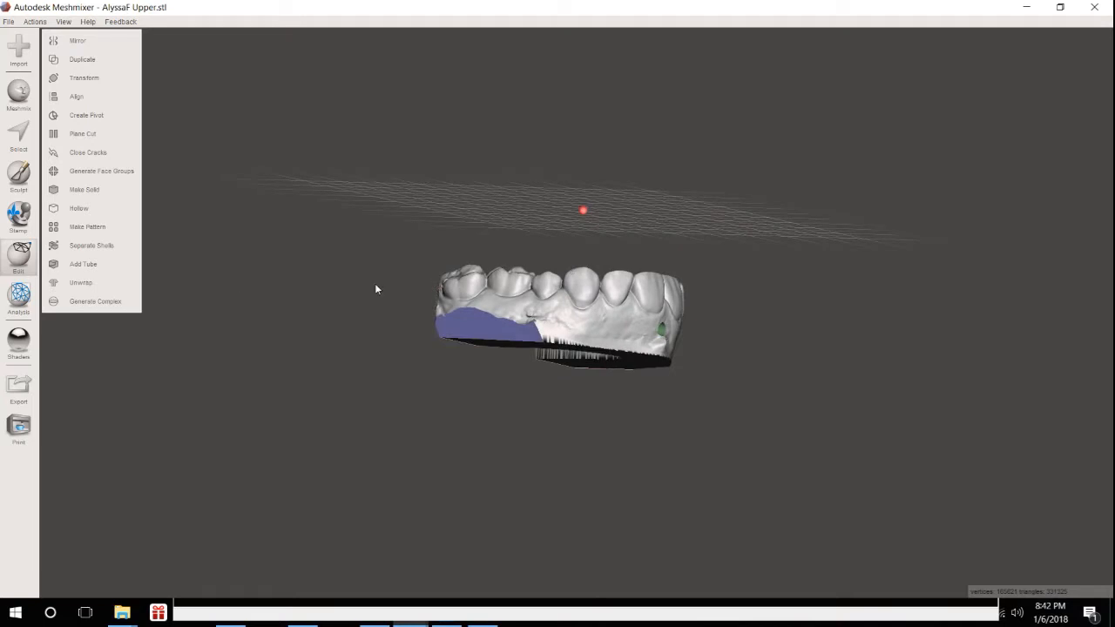
right_drag(294, 347, 356, 371)
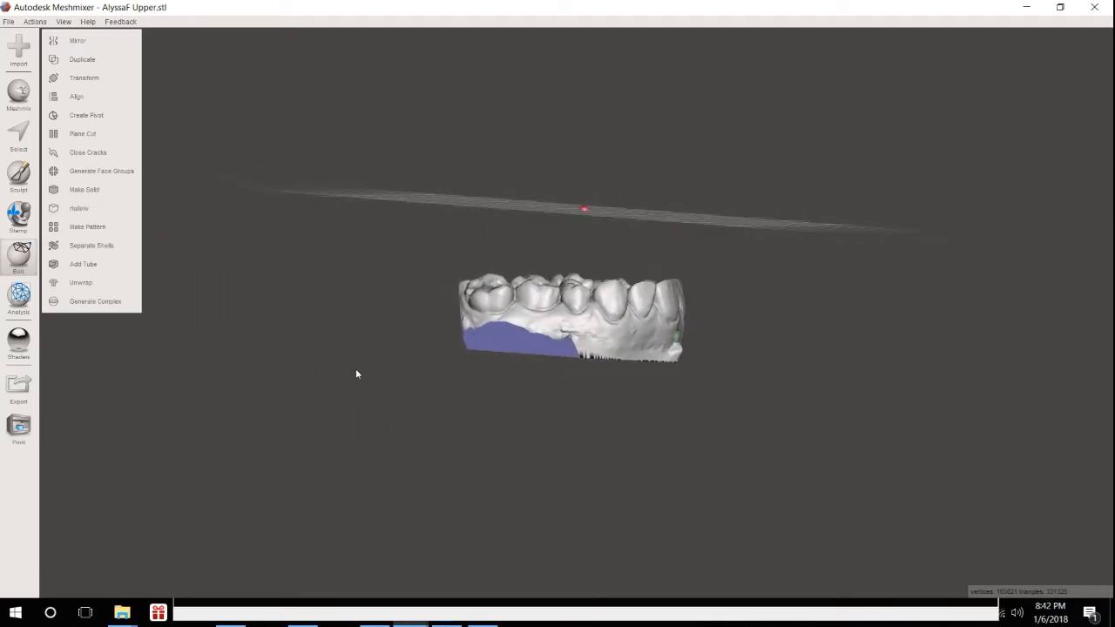
click(83, 215)
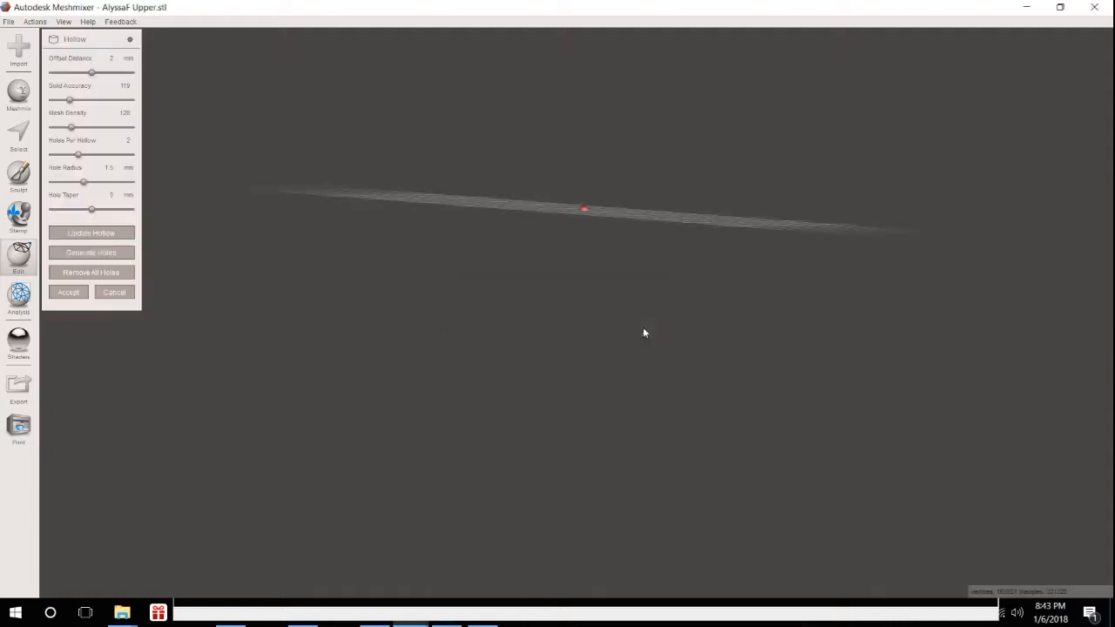
click(121, 293)
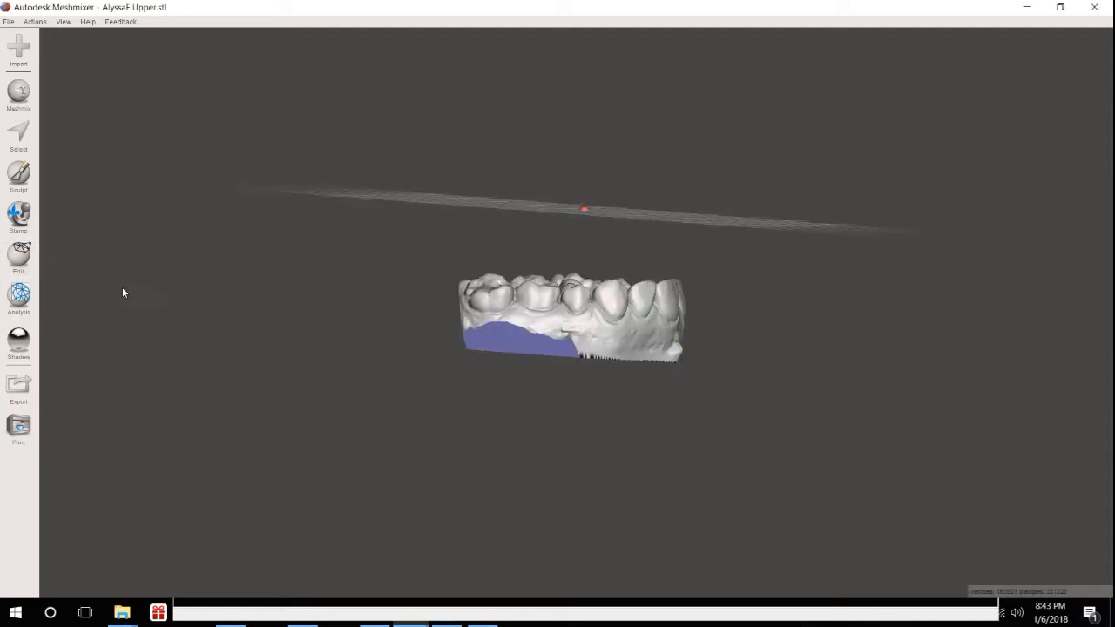
- Try a plane cut lengthwise through the lower part of the arch's base with Cut (Discard Half) and Remeshed Fill to expose the hollow interior
click(23, 265)
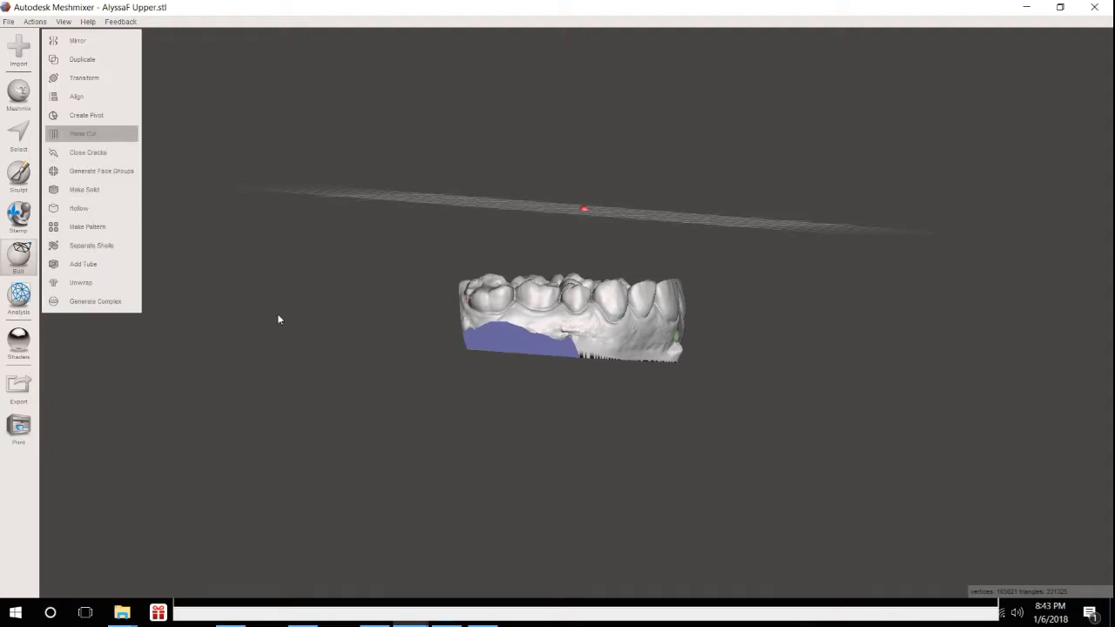
drag(348, 332, 822, 356)
right_drag(659, 517, 485, 272)
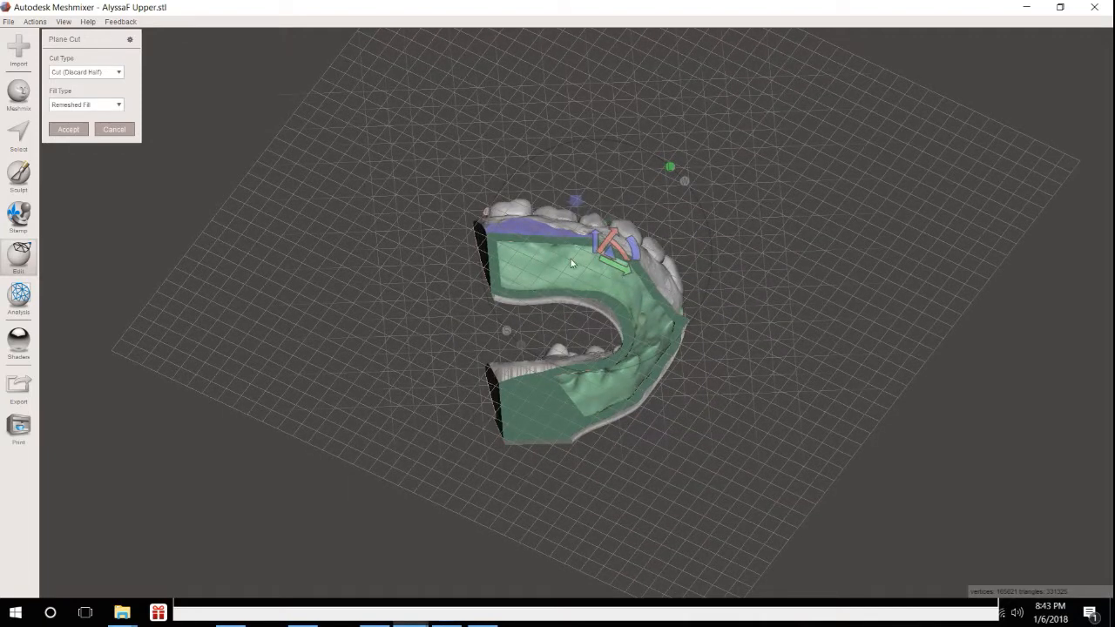
right_drag(711, 519, 592, 297)
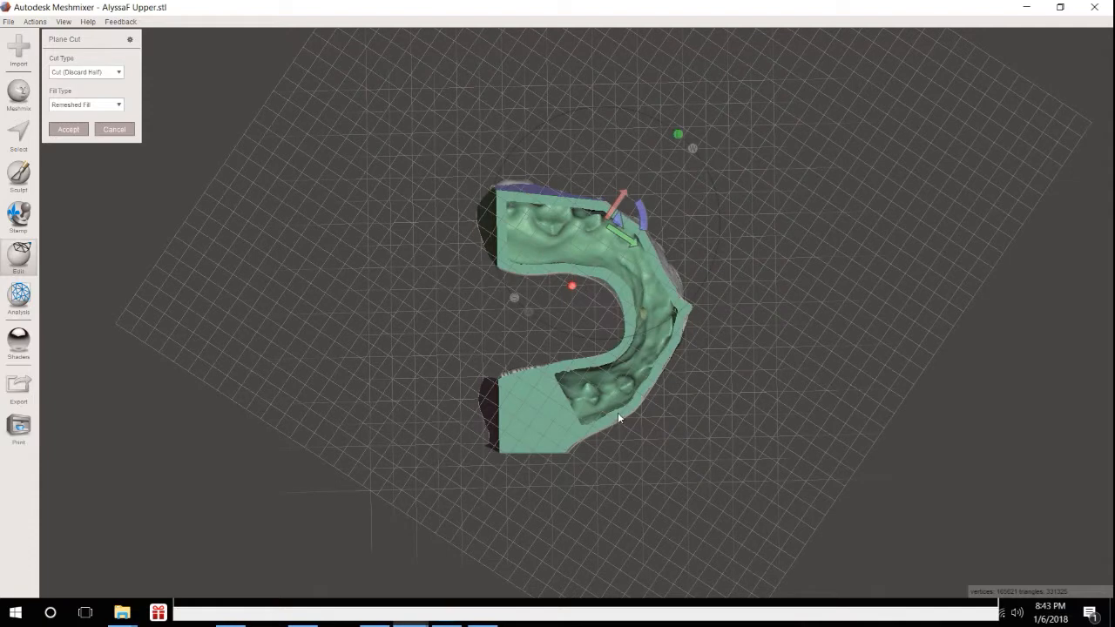
click(68, 131)
right_drag(287, 148, 164, 341)
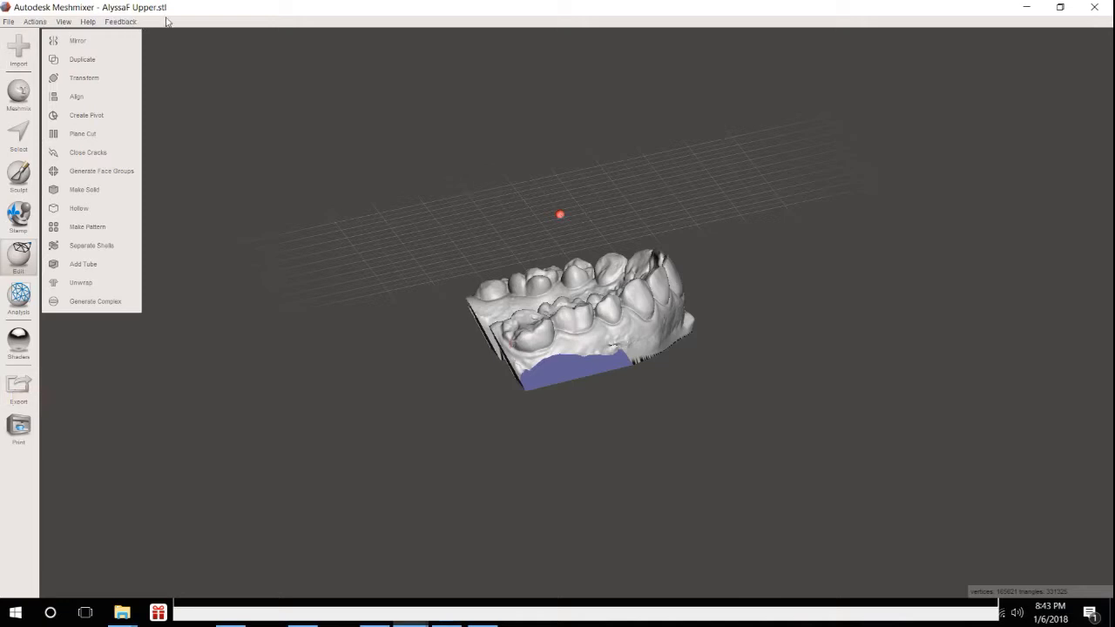
- Export the hollowed arch to the Desktop in STL Binary Format, naming the file after the patient
click(15, 388)
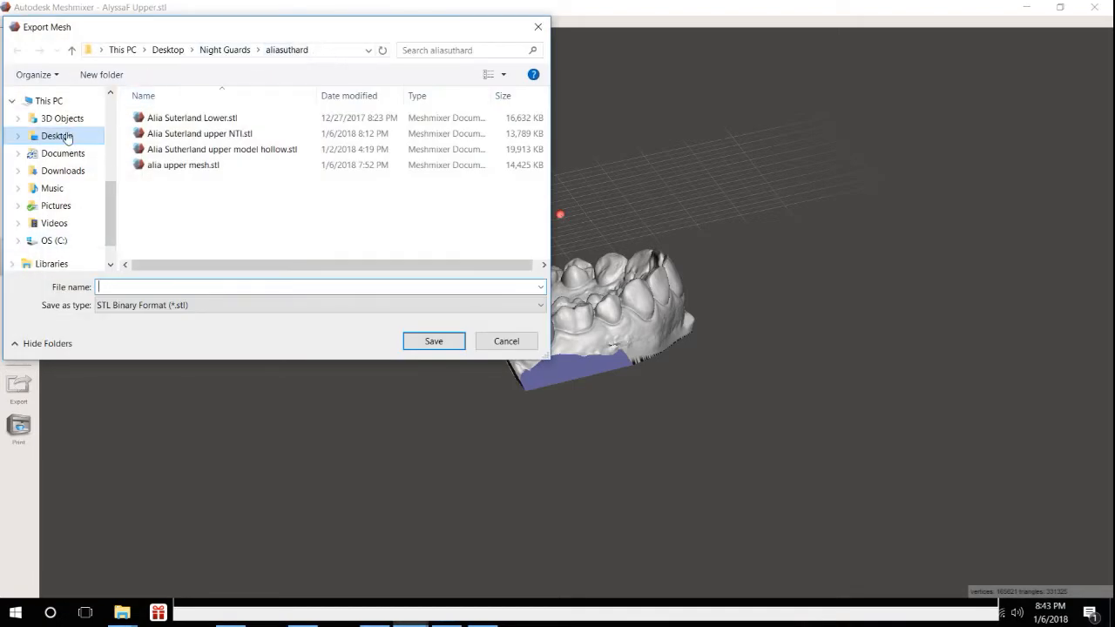
click(57, 137)
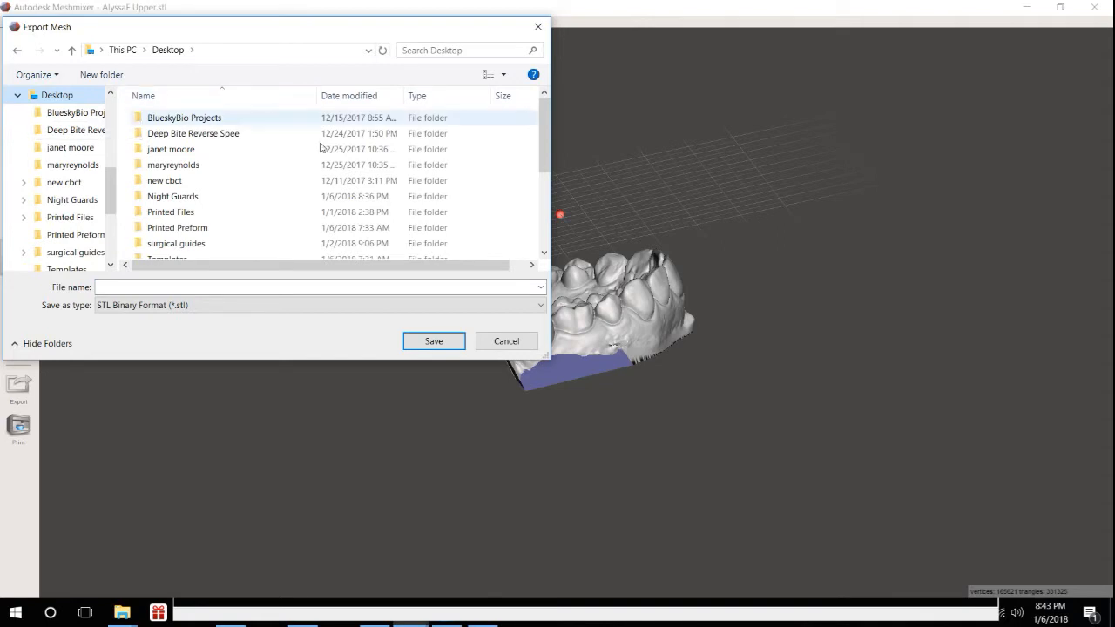
click(195, 288)
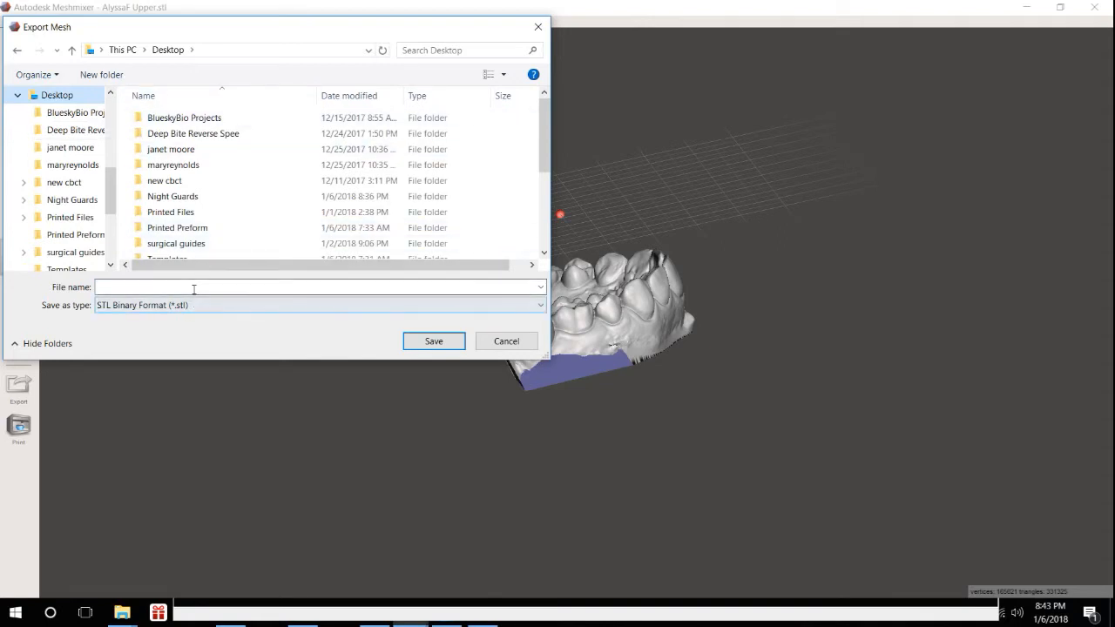
text(AlyssaF)
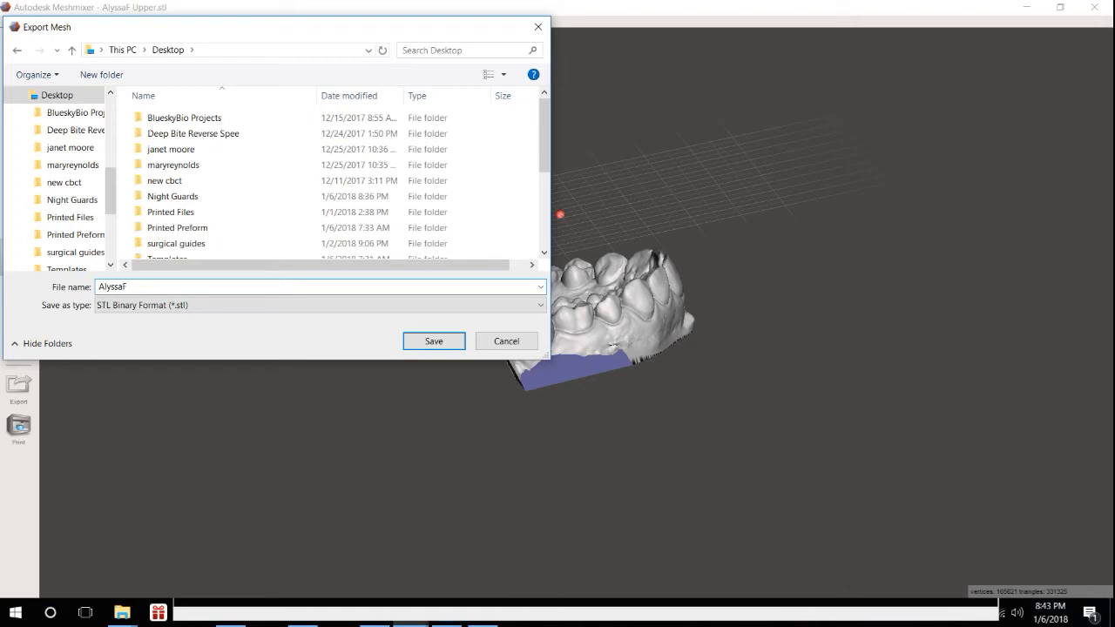
click(433, 340)
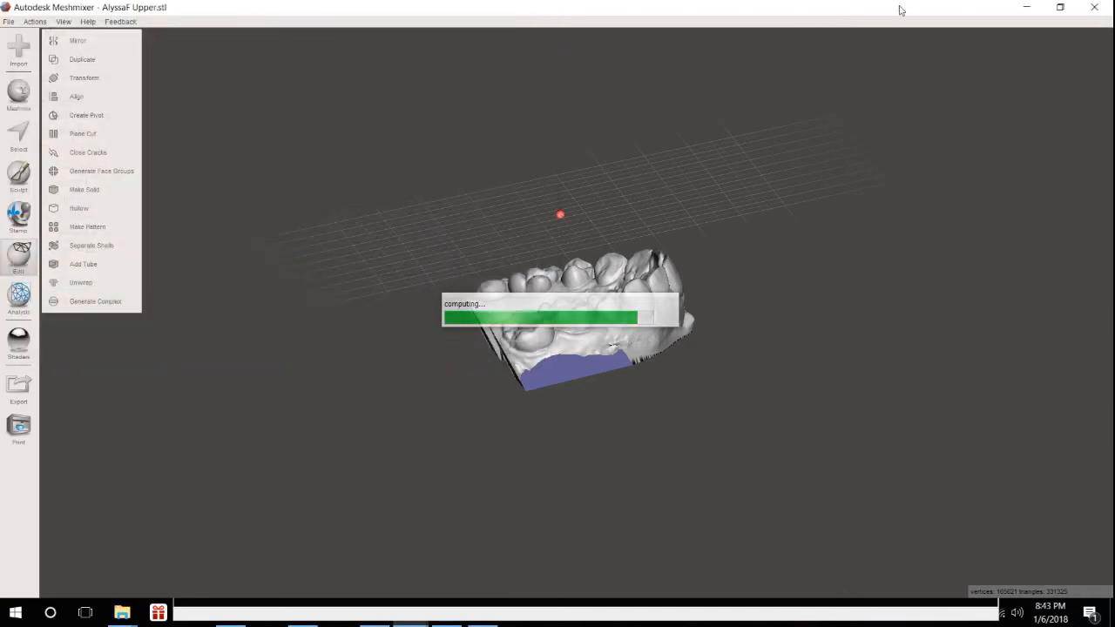